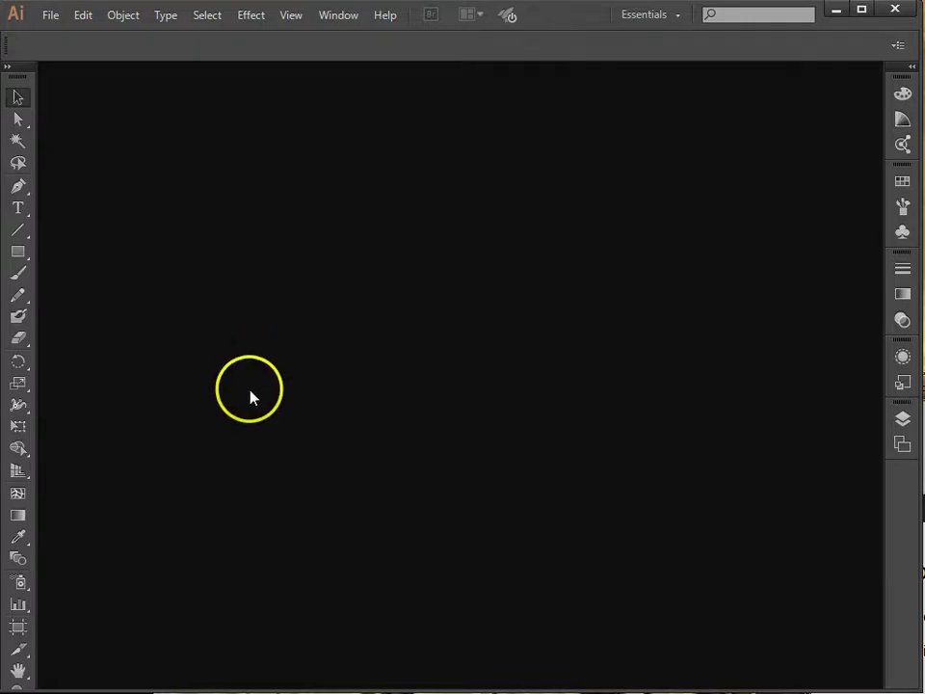
Step: Start a new 800 × 800 px document with its units set to pixels
{"action": "left_click", "coordinate": [50, 15]}
{"action": "left_click", "coordinate": [80, 40]}
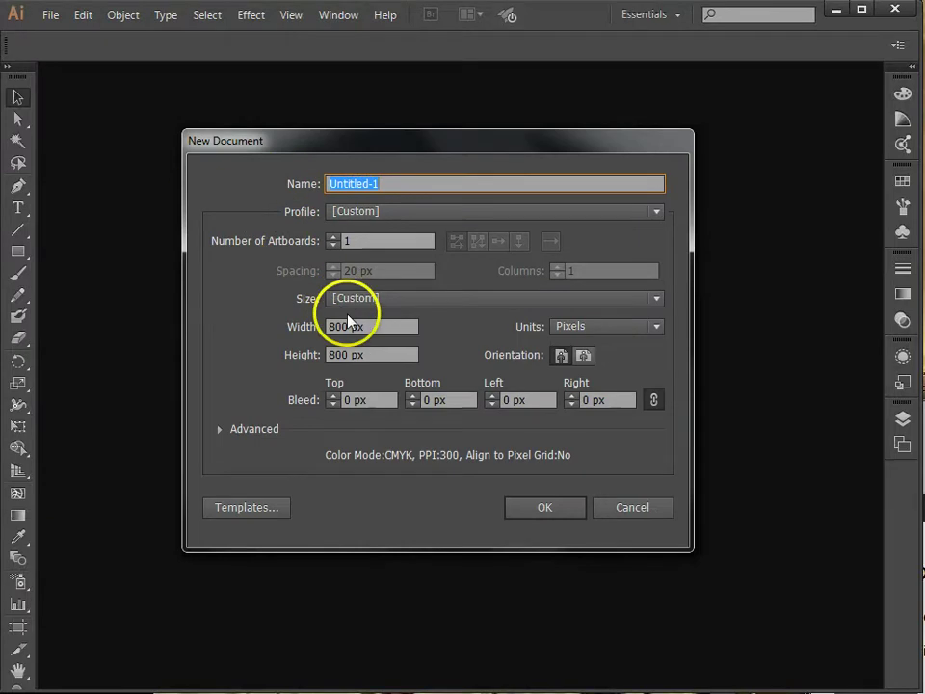
{"action": "left_click", "coordinate": [578, 332]}
{"action": "left_click", "coordinate": [594, 405]}
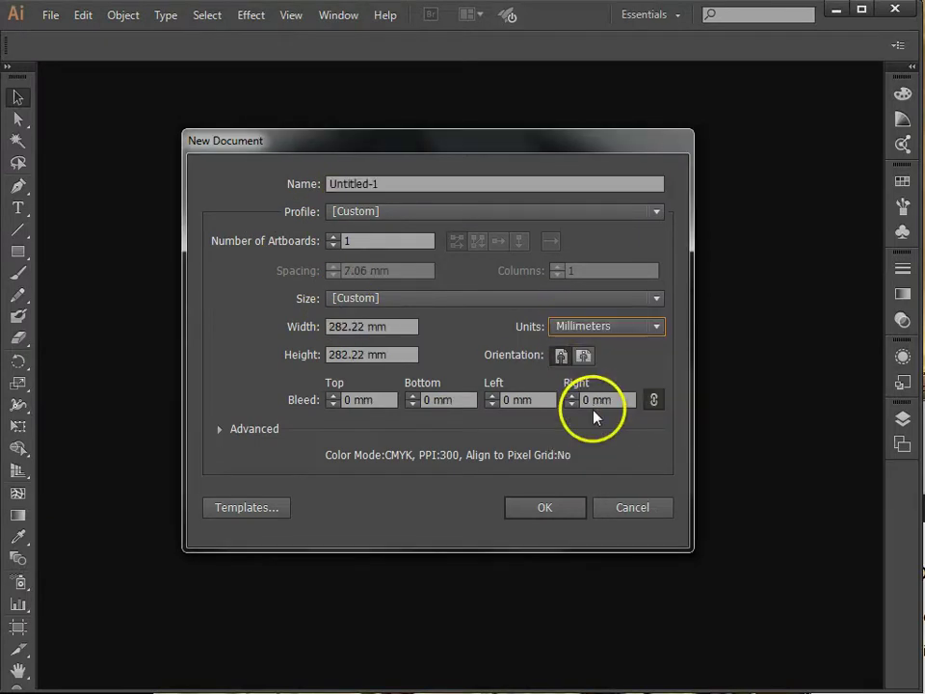
{"action": "left_click", "coordinate": [595, 332]}
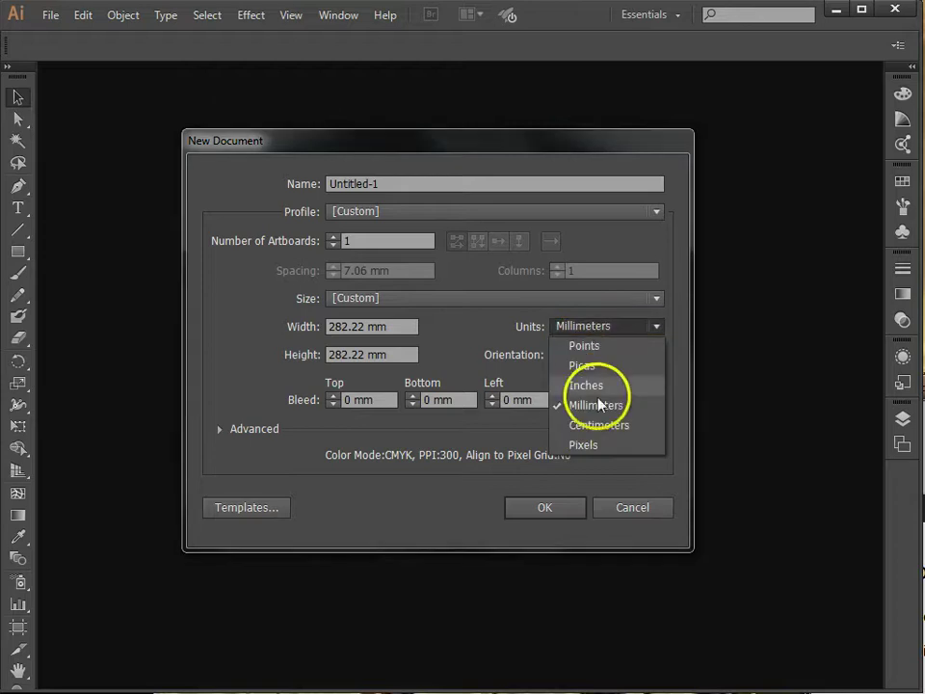
{"action": "left_click", "coordinate": [576, 444]}
{"action": "left_click_drag", "start_coordinate": [367, 329], "coordinate": [287, 327]}
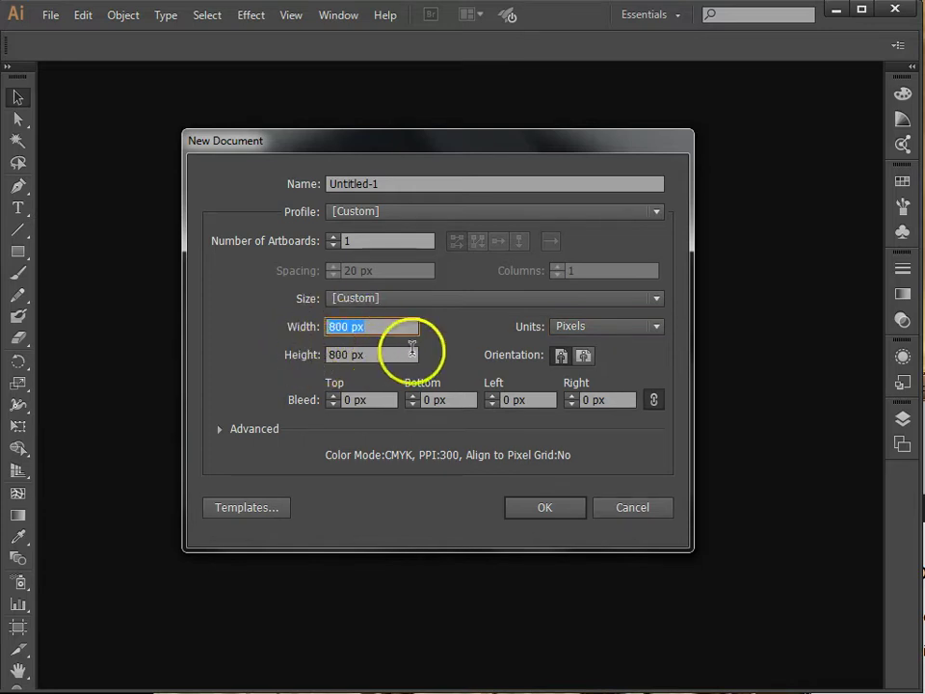
{"action": "left_click", "coordinate": [561, 510]}
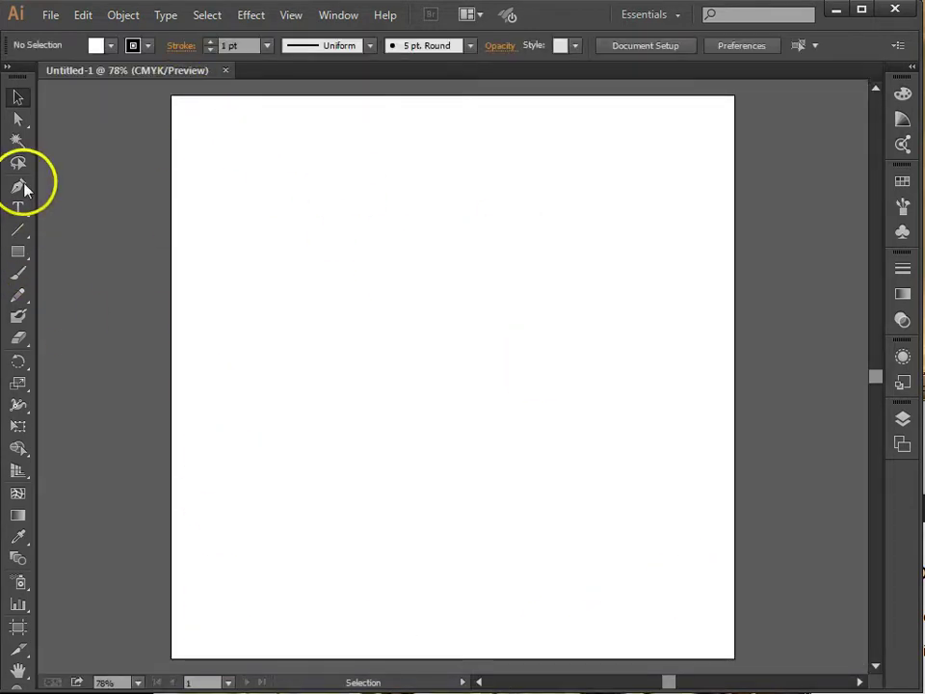
Step: Drag out a rounded rectangle of roughly 705 × 687 px across most of the artboard
{"action": "left_click", "coordinate": [18, 273]}
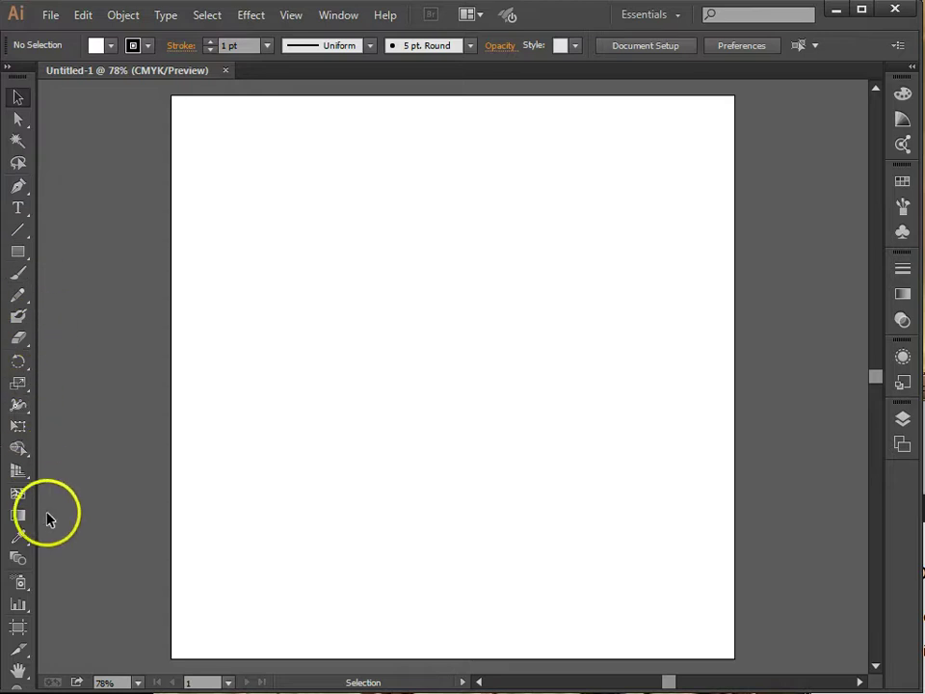
{"action": "left_click", "coordinate": [23, 256]}
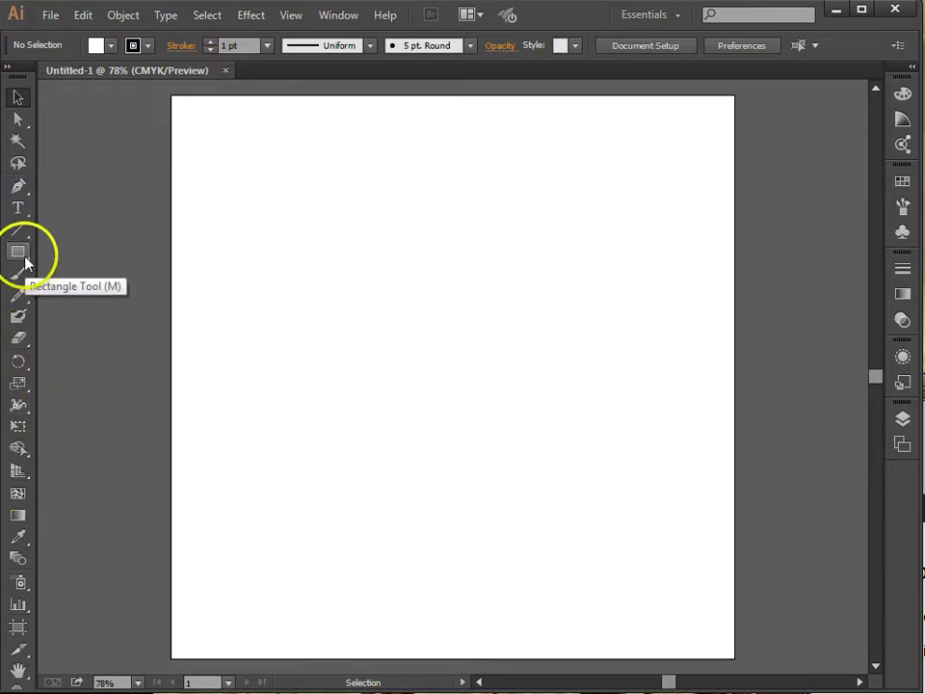
{"action": "left_click", "coordinate": [25, 258]}
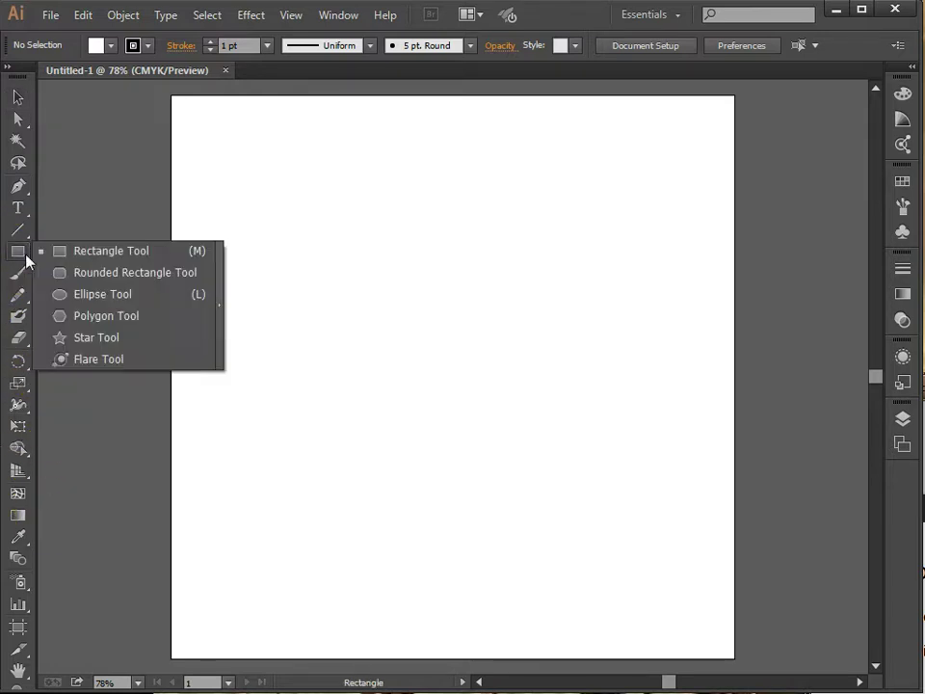
{"action": "left_click_drag", "start_coordinate": [26, 260], "coordinate": [120, 278]}
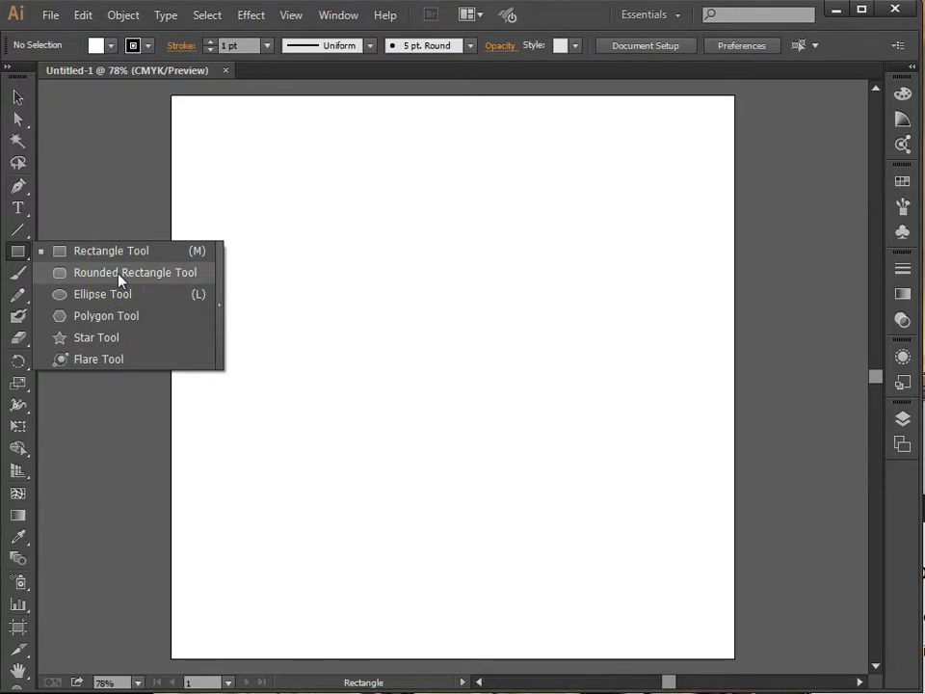
{"action": "left_click", "coordinate": [120, 277]}
{"action": "left_click_drag", "start_coordinate": [202, 125], "coordinate": [698, 607]}
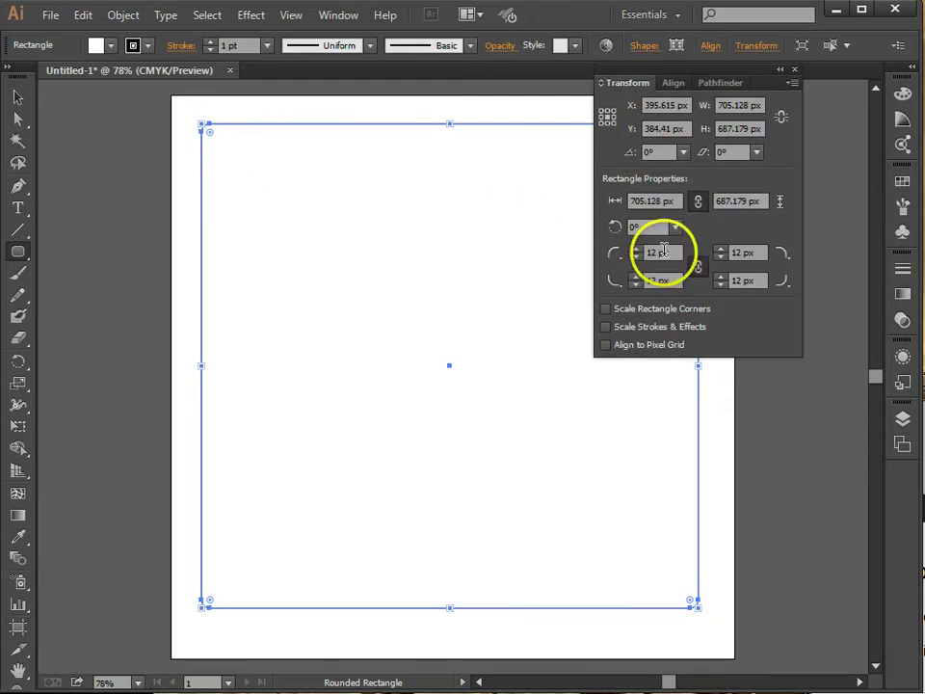
Step: Set the rounded rectangle's size to 700 px in Rectangle Properties
{"action": "left_click", "coordinate": [636, 200]}
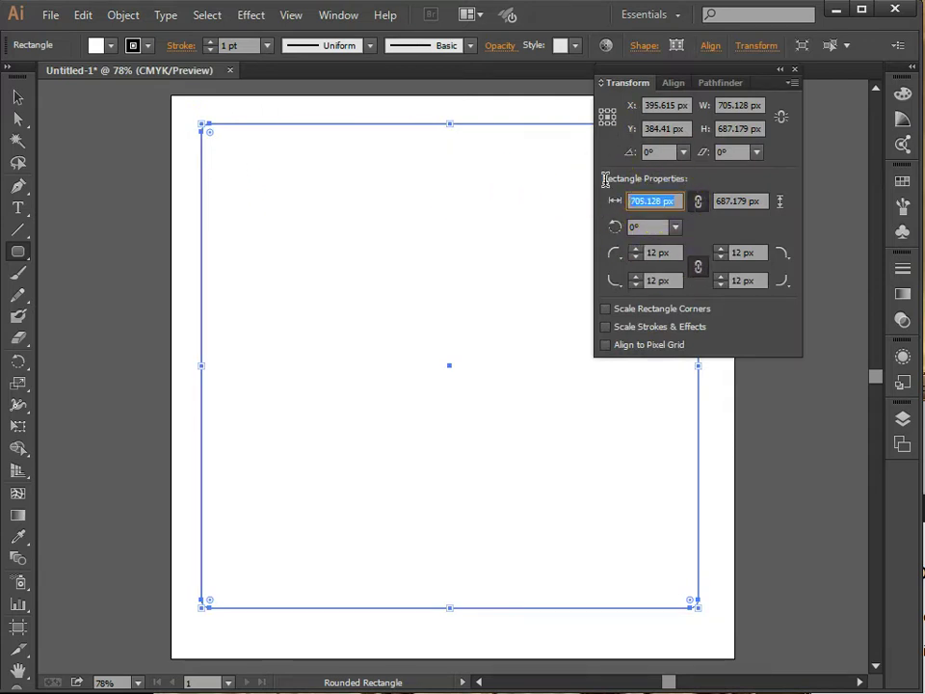
{"action": "key", "text": "Tab"}
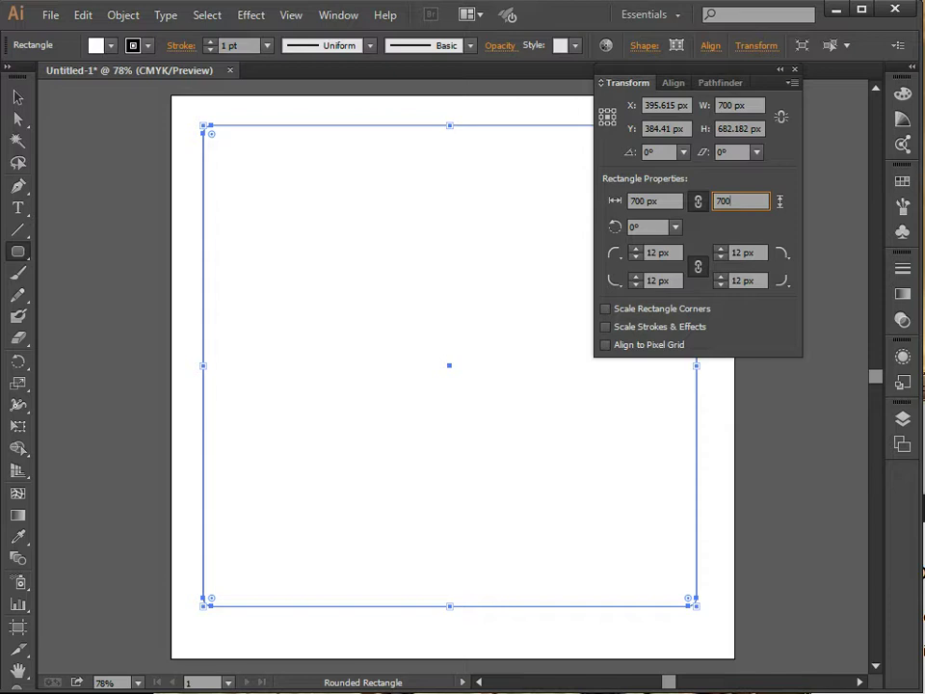
{"action": "type", "text": "700"}
{"action": "key", "text": "Tab"}
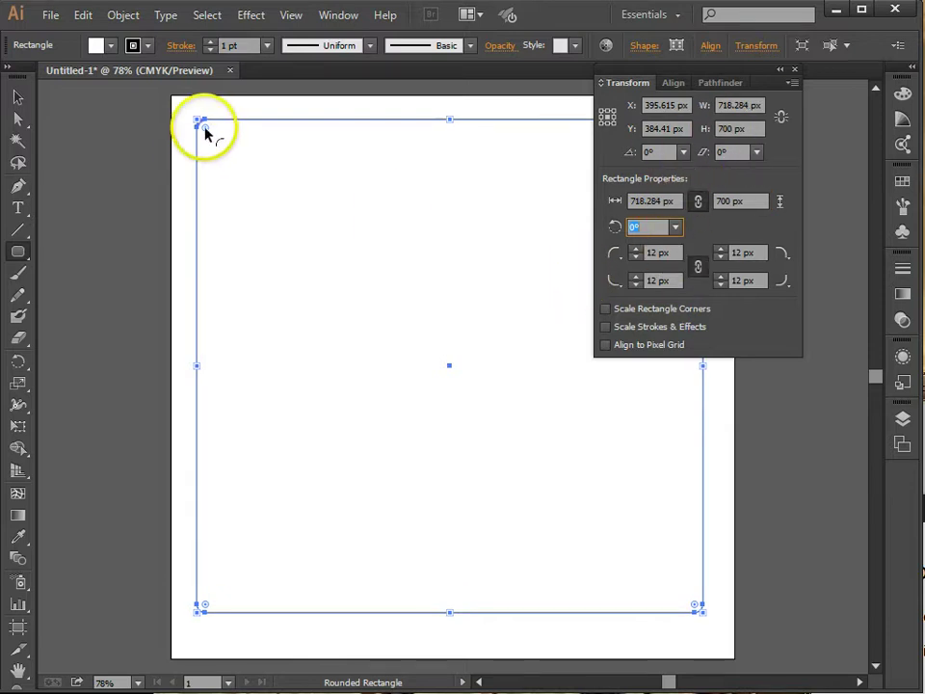
Step: Set all four corner radii of the rectangle to 100 px
{"action": "left_click_drag", "start_coordinate": [205, 132], "coordinate": [248, 168]}
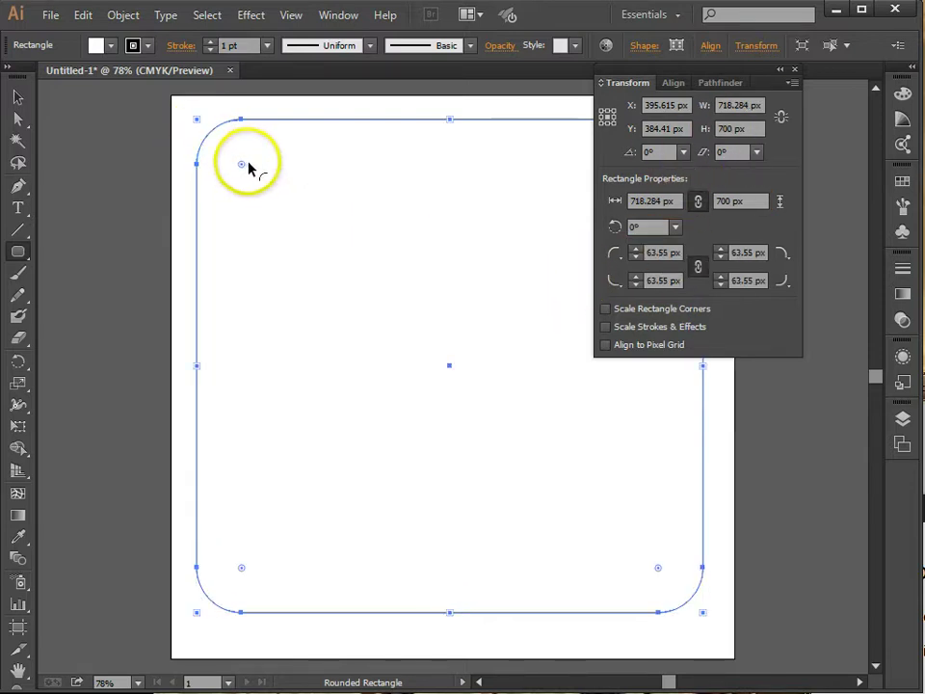
{"action": "left_click", "coordinate": [652, 252]}
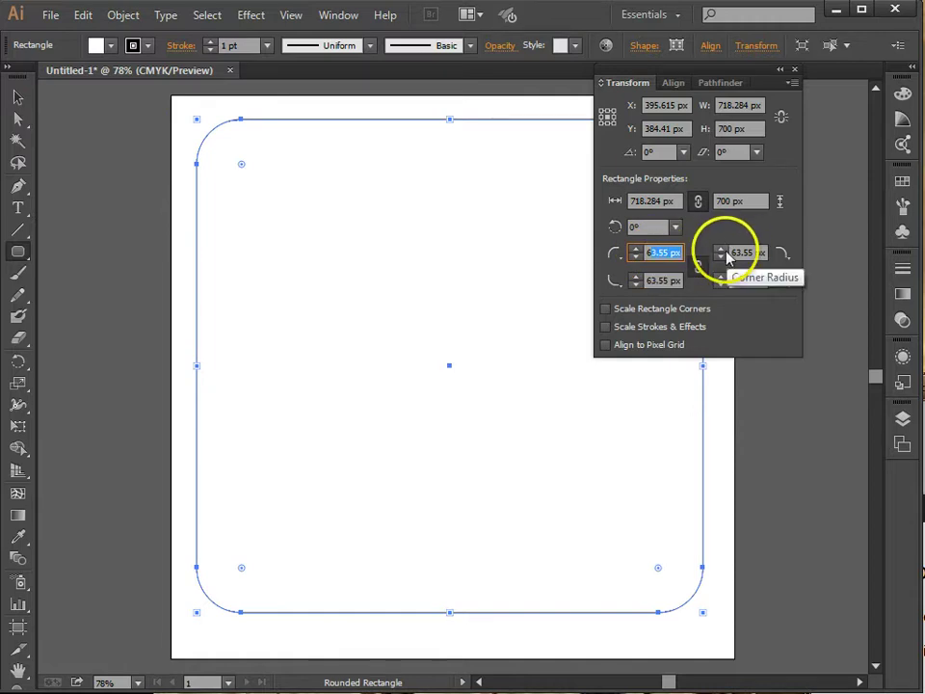
{"action": "key", "text": "BackSpace"}
{"action": "type", "text": "1"}
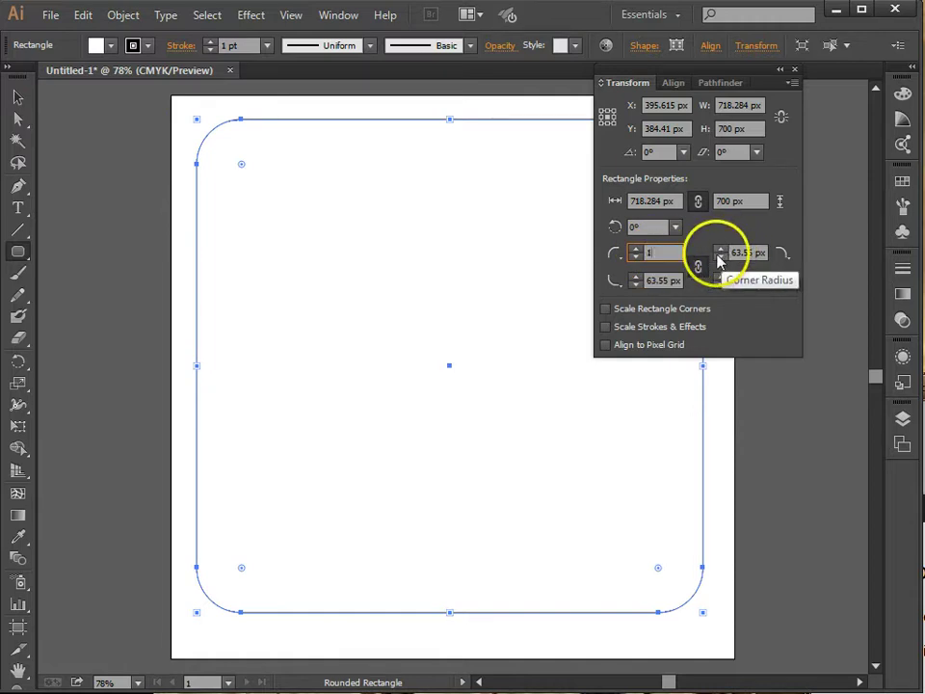
{"action": "type", "text": "00"}
{"action": "key", "text": "Tab"}
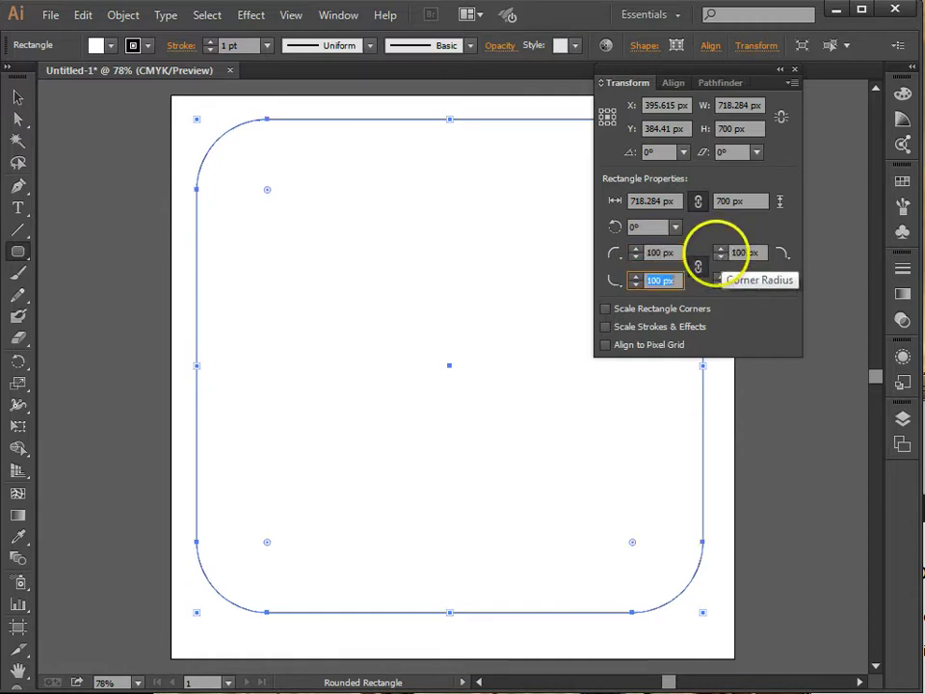
Step: Give the rounded rectangle a 10 pt red outline
{"action": "left_click", "coordinate": [267, 46]}
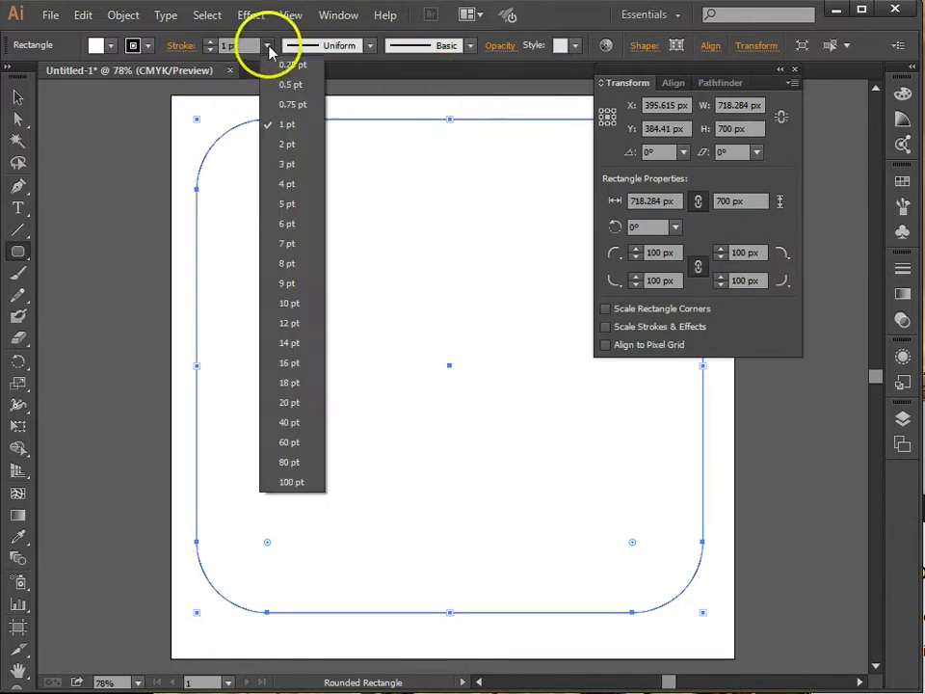
{"action": "left_click", "coordinate": [288, 302]}
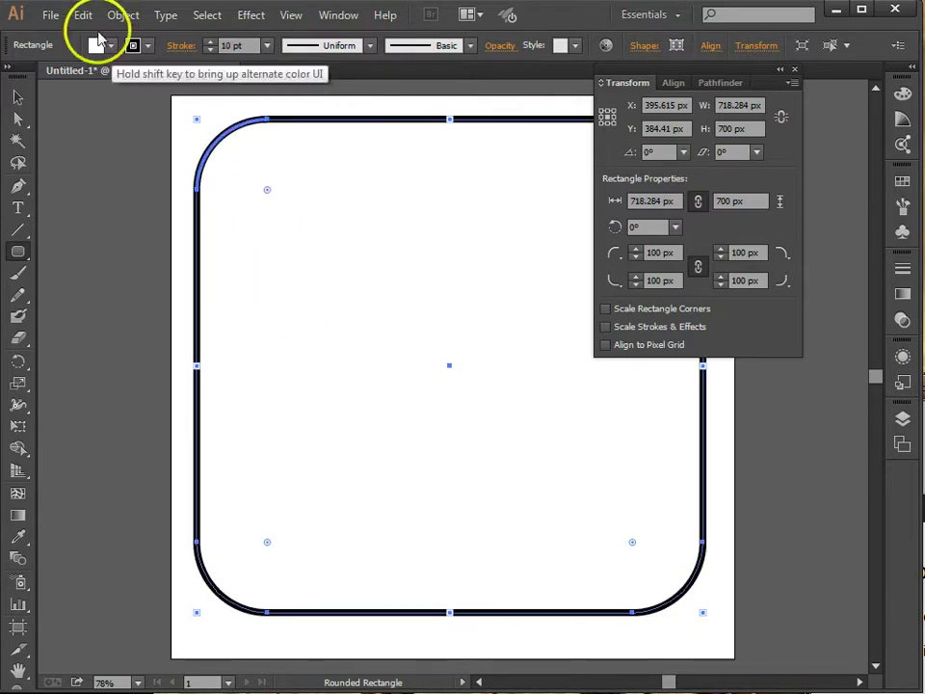
{"action": "left_click", "coordinate": [149, 45]}
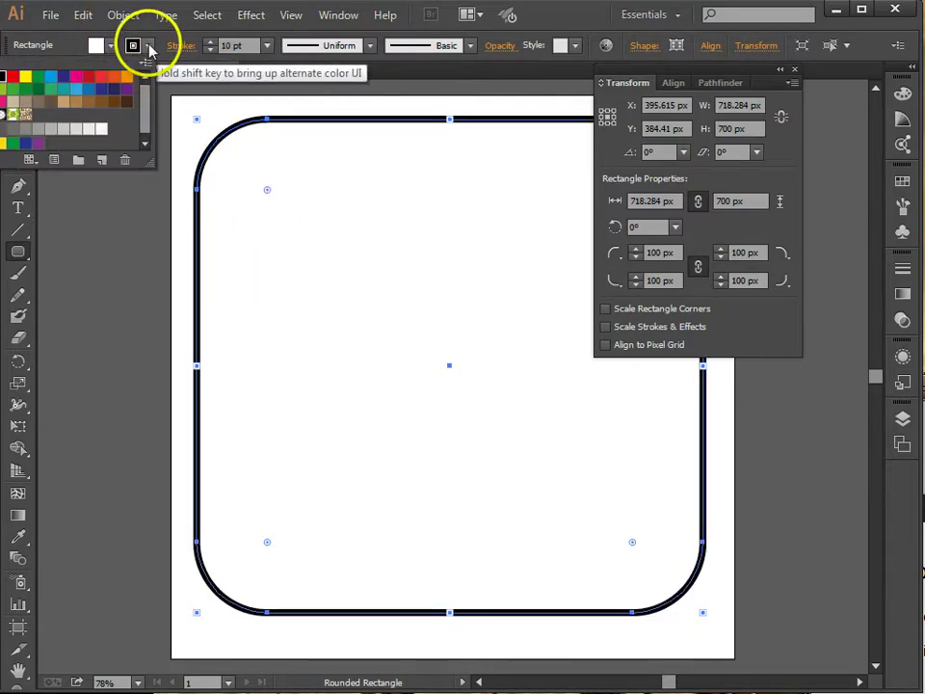
{"action": "left_click", "coordinate": [12, 77]}
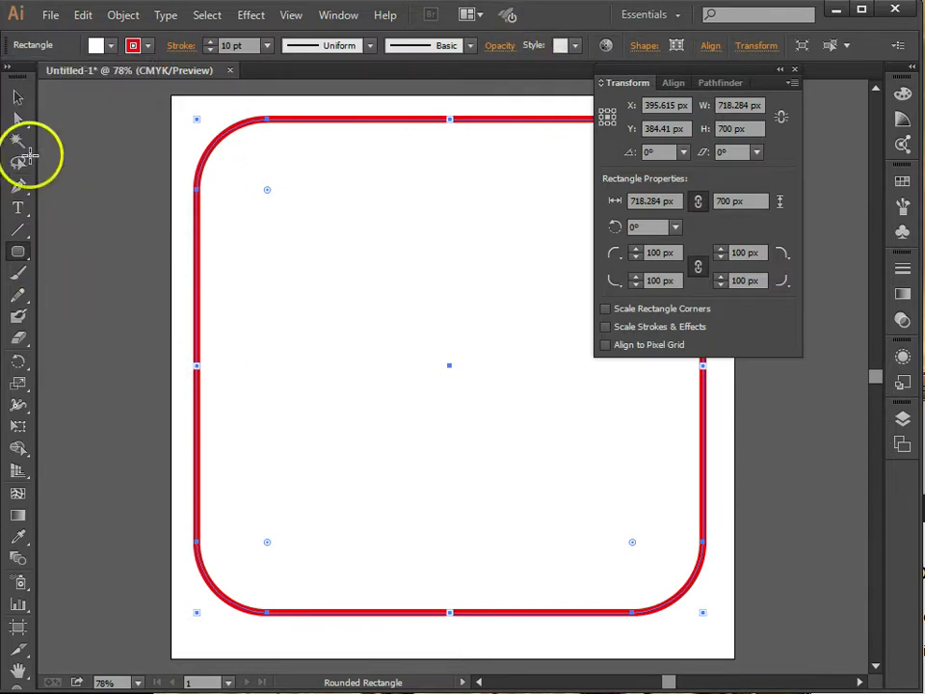
Step: Return to the Selection tool and deselect the rounded rectangle
{"action": "left_click", "coordinate": [18, 98]}
{"action": "left_click", "coordinate": [106, 279]}
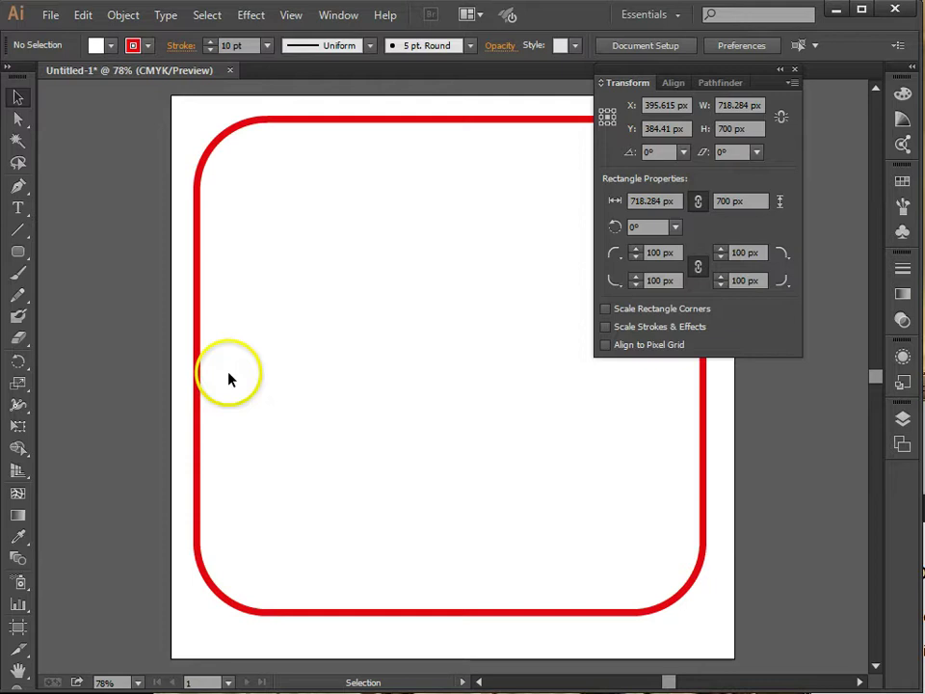
{"action": "left_click", "coordinate": [17, 252]}
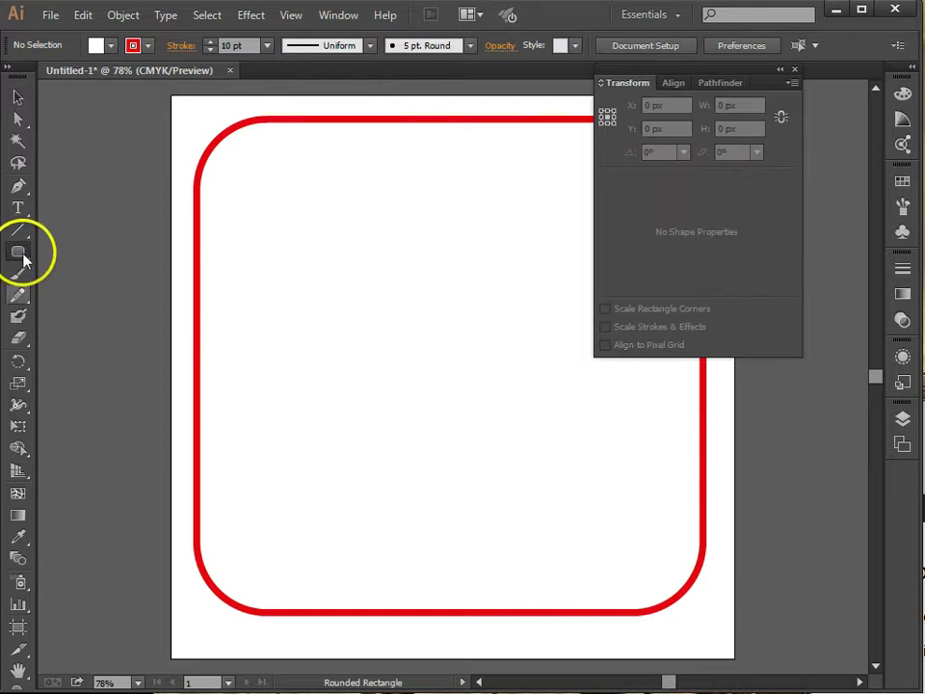
Step: Draw a five-point star and move it onto the rectangle's lower-right corner
{"action": "left_click_drag", "start_coordinate": [23, 258], "coordinate": [124, 345]}
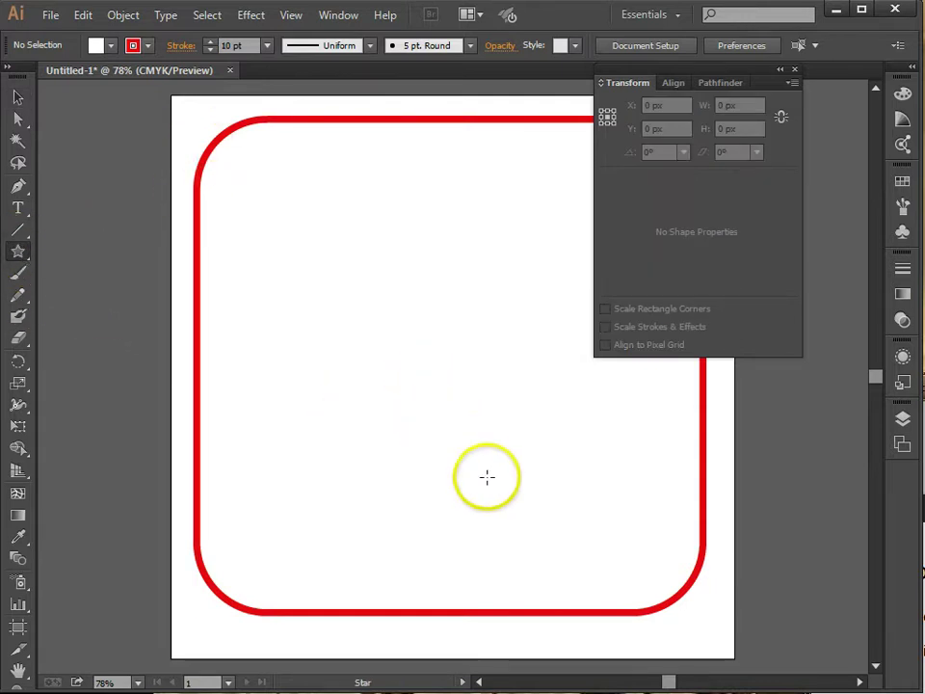
{"action": "left_click_drag", "start_coordinate": [515, 508], "coordinate": [595, 624]}
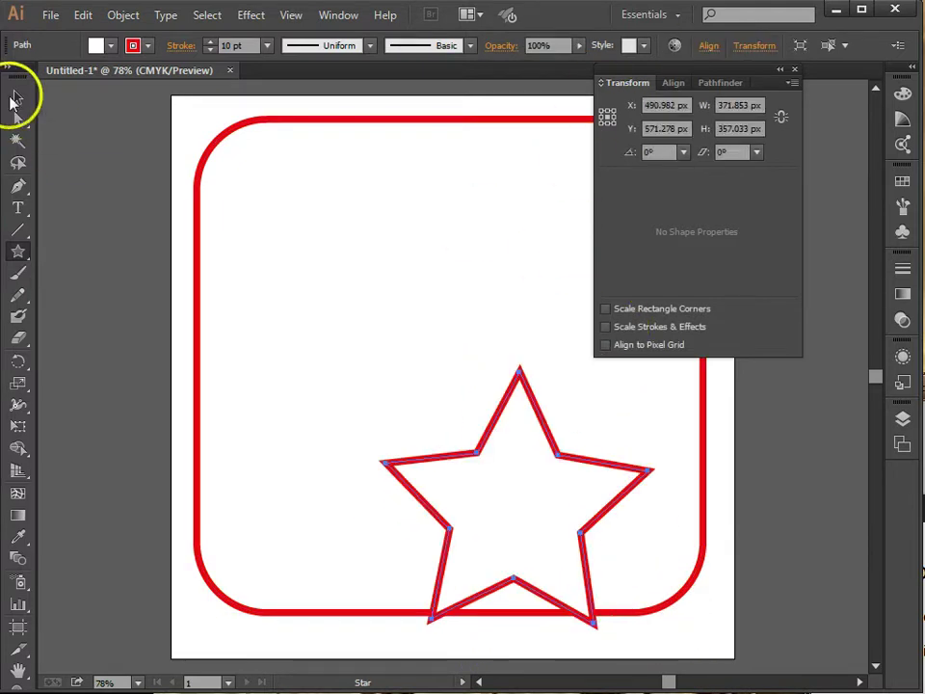
{"action": "left_click", "coordinate": [15, 96]}
{"action": "left_click_drag", "start_coordinate": [490, 436], "coordinate": [575, 460]}
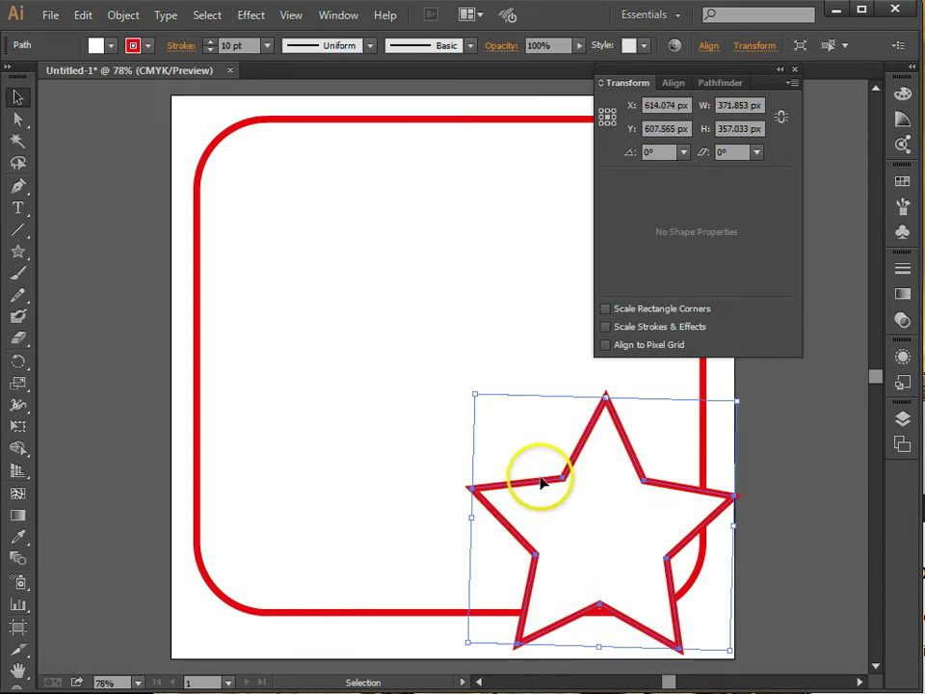
{"action": "mouse_move", "coordinate": [543, 483]}
{"action": "left_mouse_down"}
{"action": "mouse_move", "coordinate": [557, 486]}
{"action": "mouse_move", "coordinate": [540, 489]}
{"action": "mouse_move", "coordinate": [541, 481]}
{"action": "left_mouse_up"}
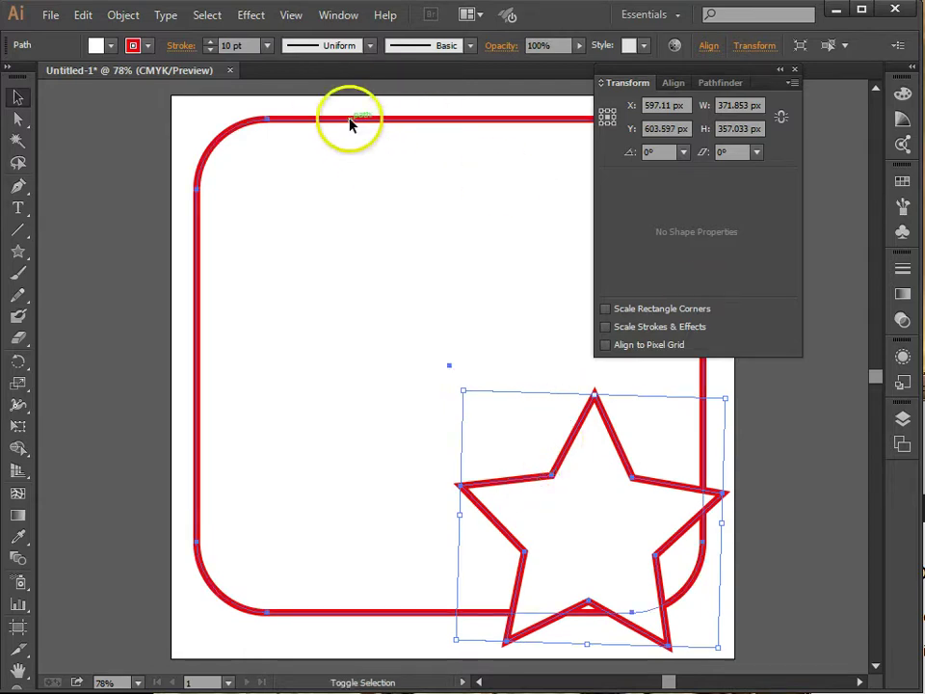
Step: Select the star and rectangle together and preview Pathfinder Unite, then undo it
{"action": "left_click", "coordinate": [444, 547], "text": "shift"}
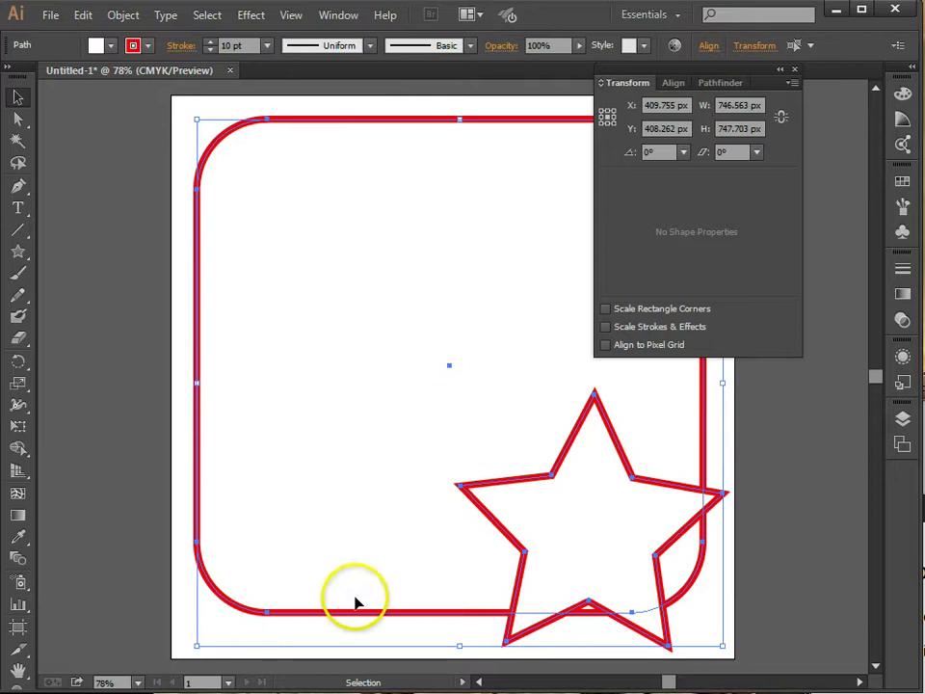
{"action": "left_click", "coordinate": [339, 16]}
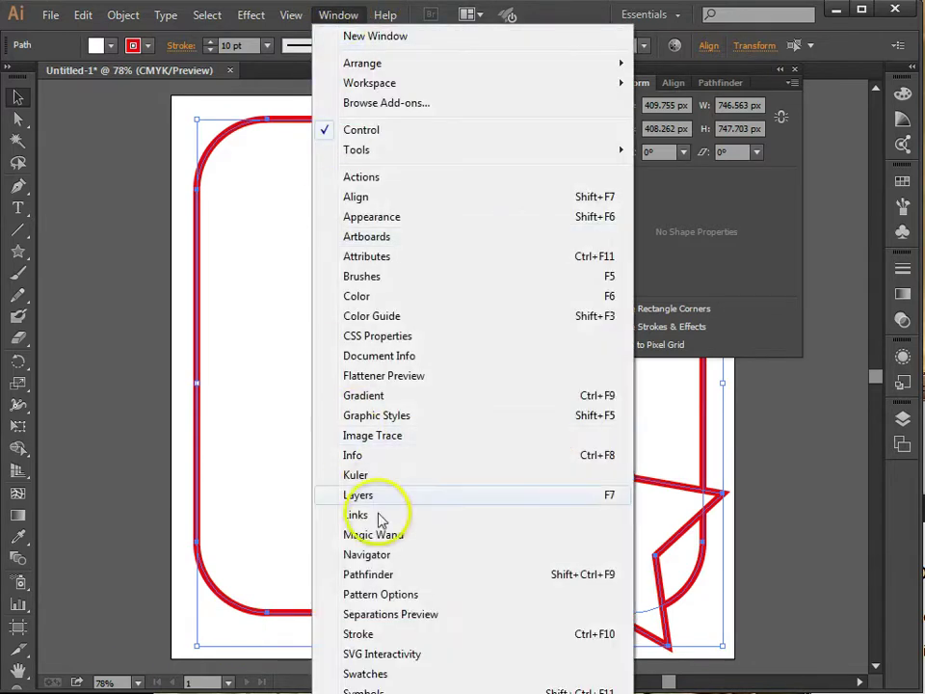
{"action": "left_click", "coordinate": [379, 576]}
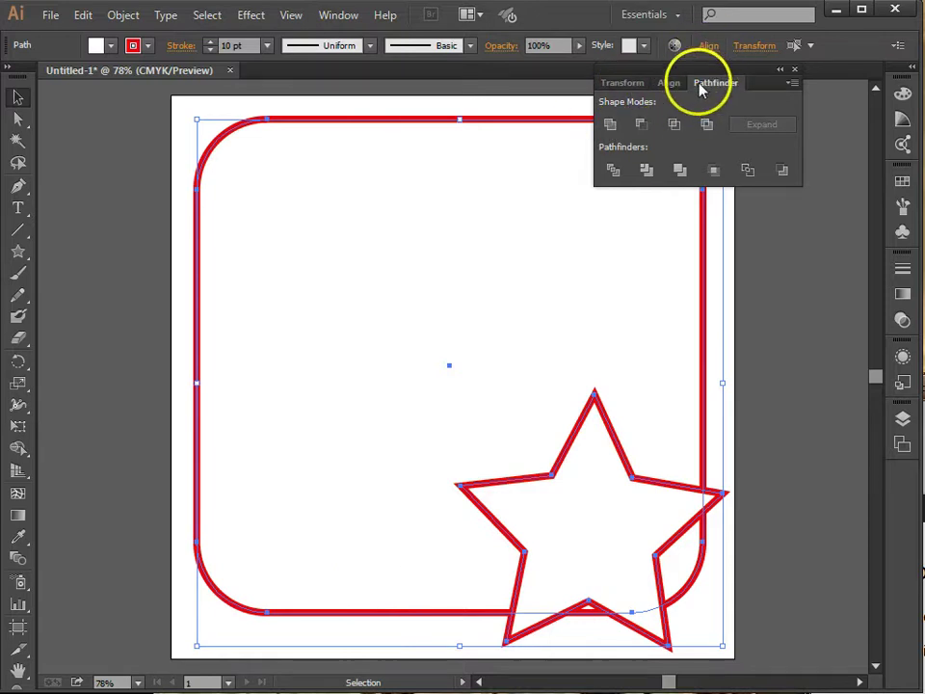
{"action": "left_click", "coordinate": [609, 125]}
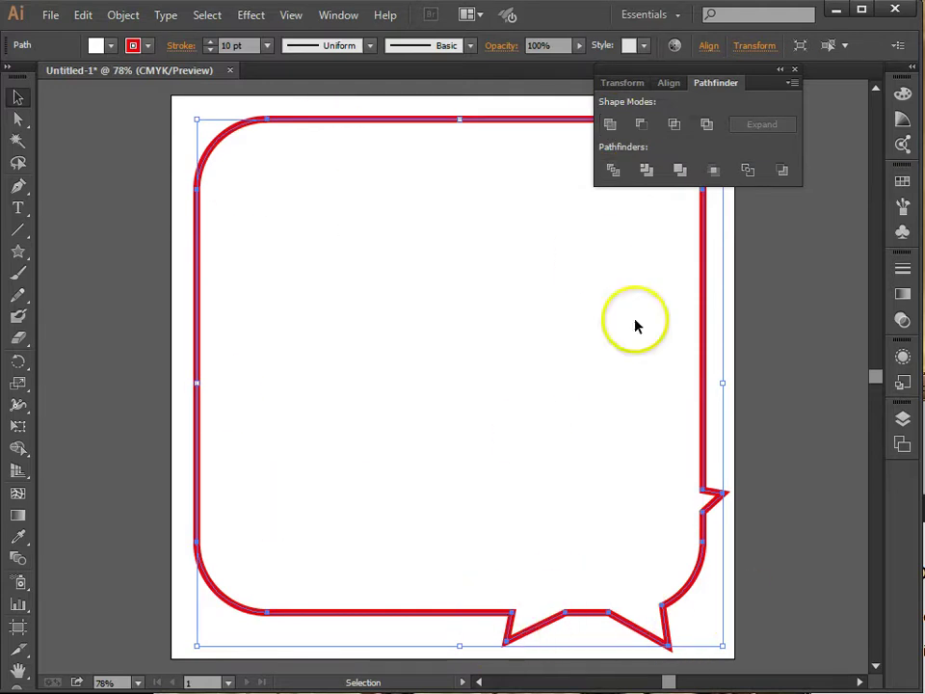
{"action": "key", "text": "ctrl+z"}
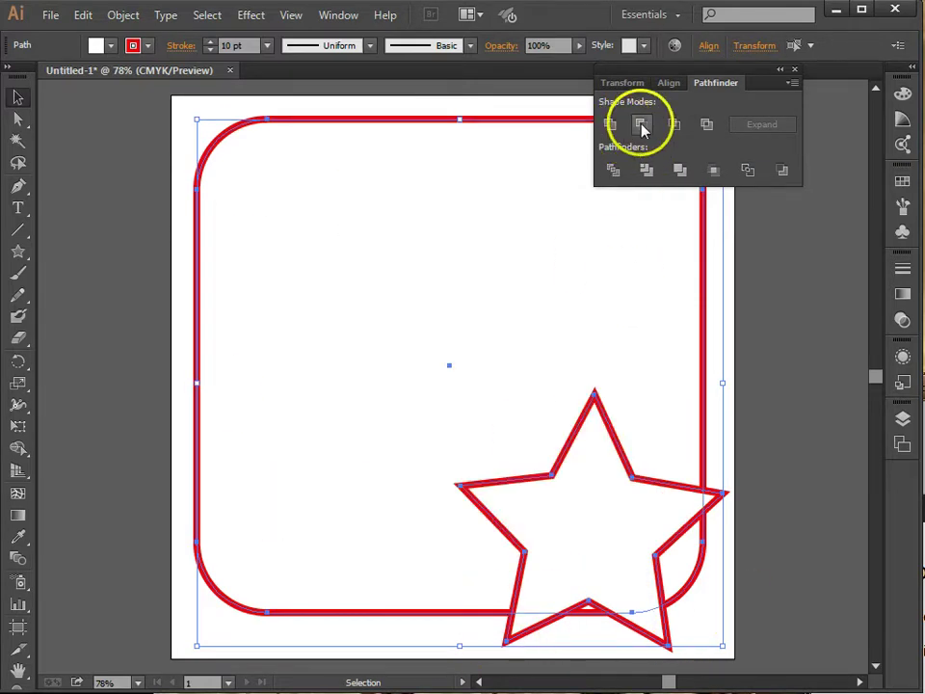
Step: Try Minus Front, Intersect and Exclude, then apply Unite and deselect the bubble
{"action": "left_click", "coordinate": [641, 126]}
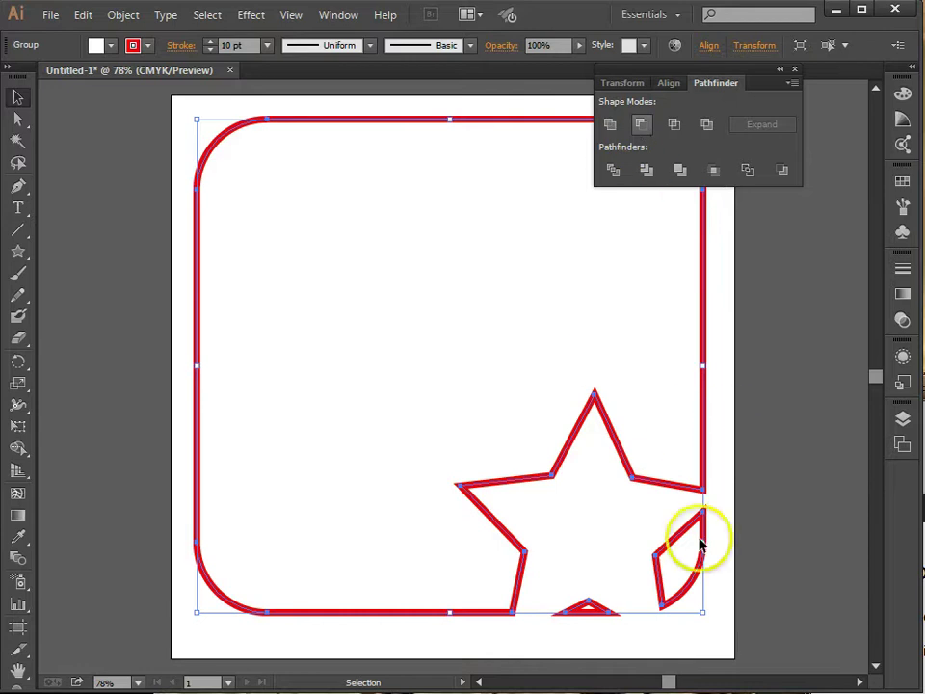
{"action": "left_click", "coordinate": [673, 124]}
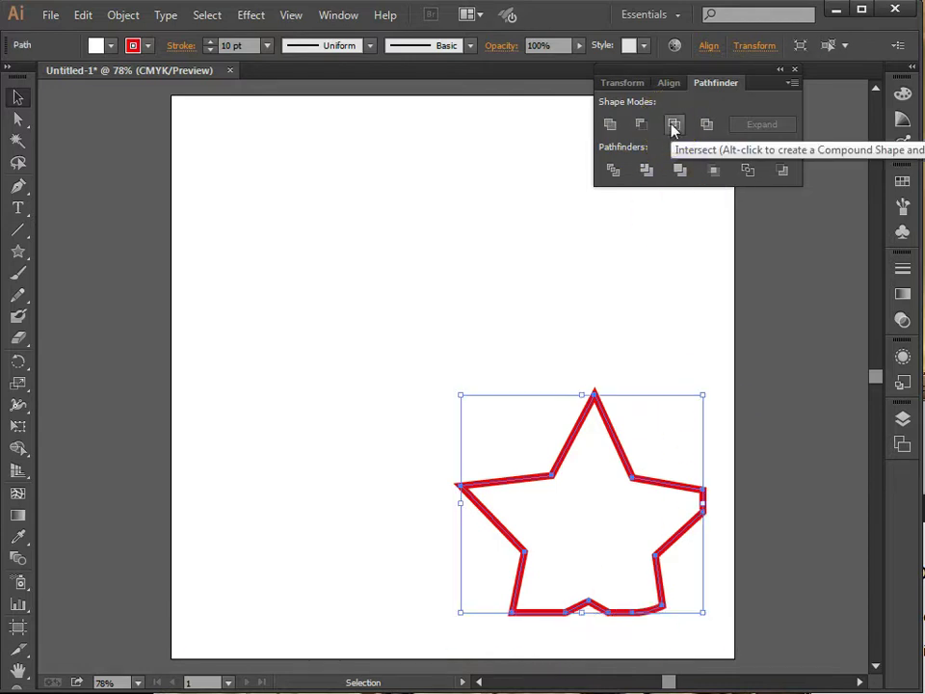
{"action": "key", "text": "ctrl+z"}
{"action": "left_click", "coordinate": [706, 124]}
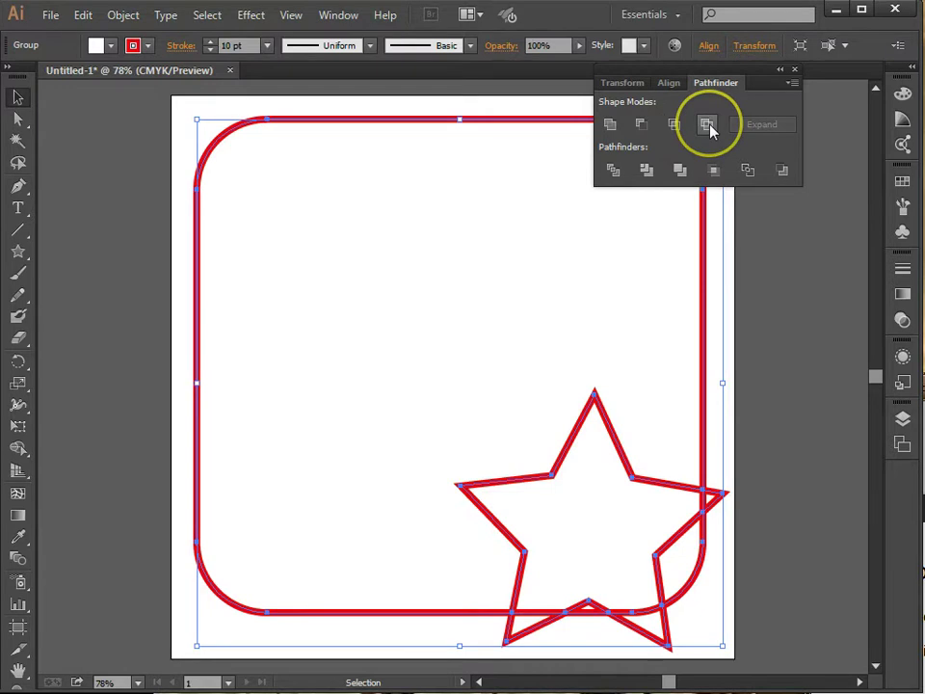
{"action": "key", "text": "ctrl+z"}
{"action": "left_click", "coordinate": [610, 124]}
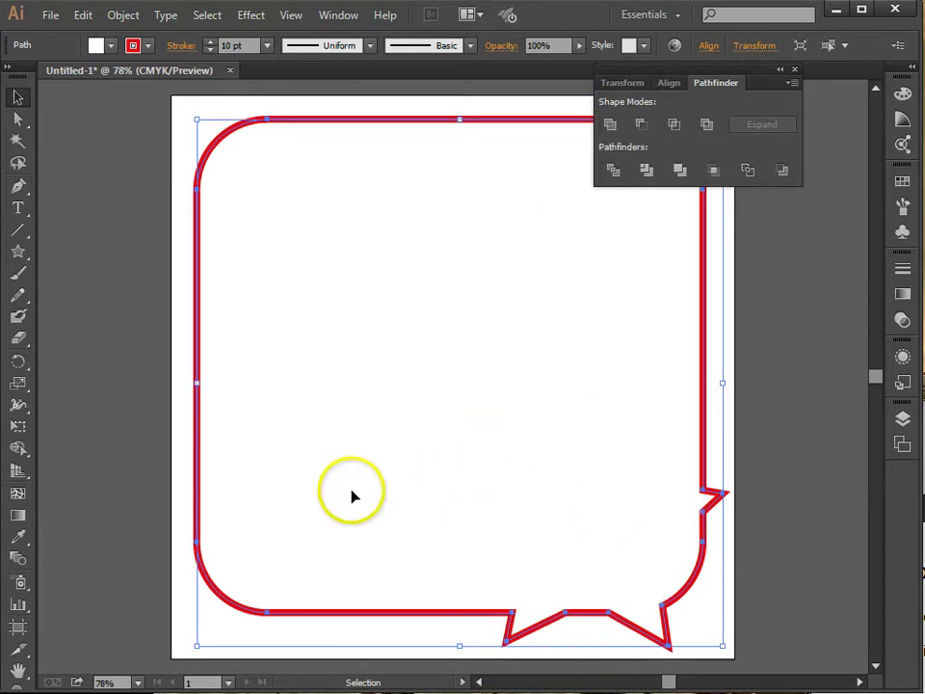
{"action": "left_click", "coordinate": [106, 142]}
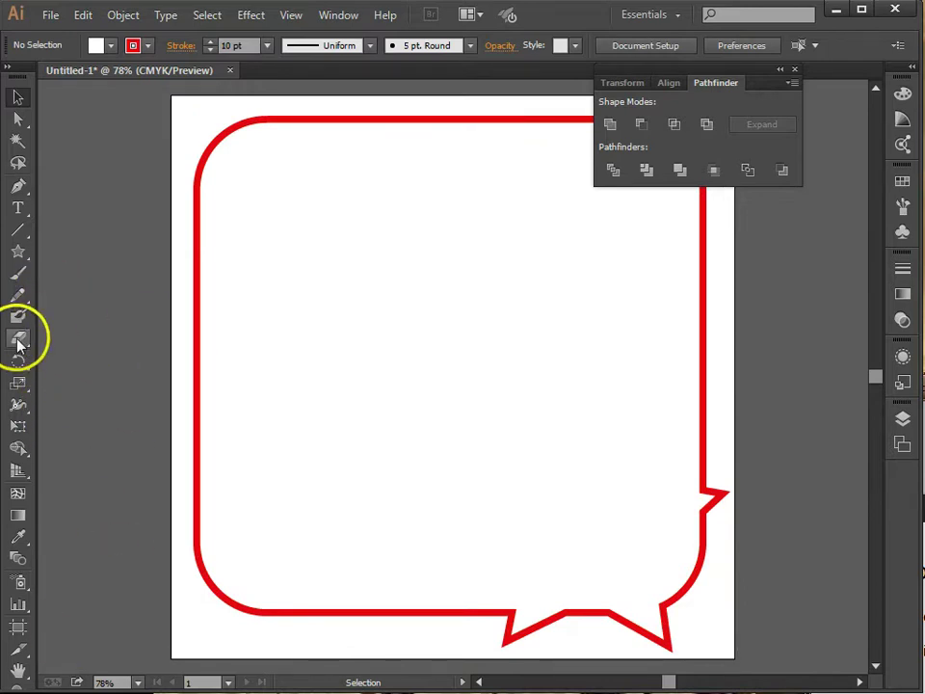
Step: Knife-cut a curved slice off the bubble's lower-left corner, test-move the piece, then restore it
{"action": "mouse_move", "coordinate": [18, 344]}
{"action": "left_mouse_down"}
{"action": "mouse_move", "coordinate": [31, 374]}
{"action": "mouse_move", "coordinate": [73, 384]}
{"action": "left_mouse_up"}
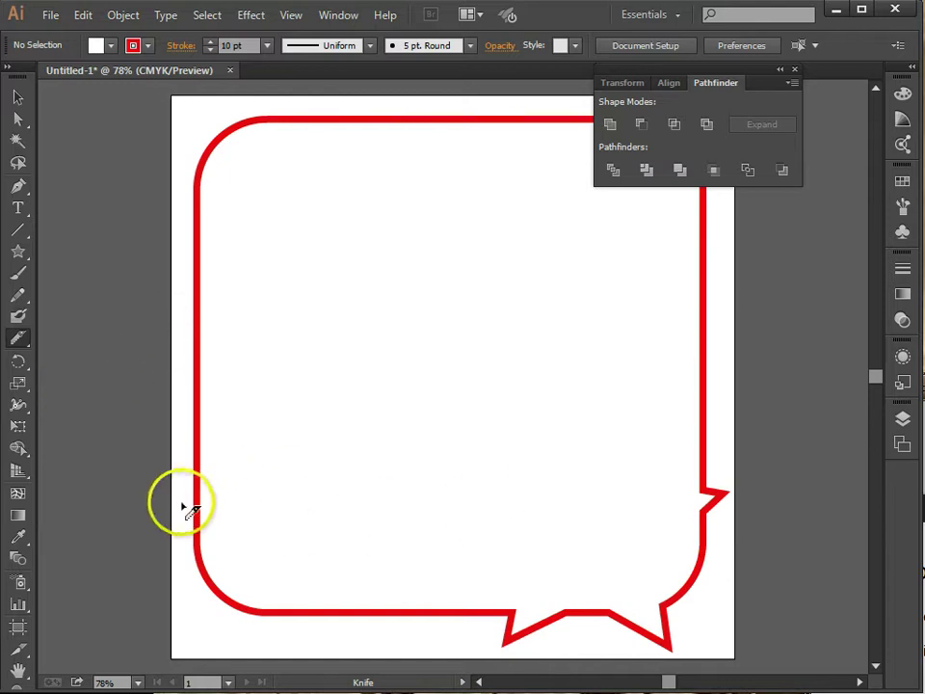
{"action": "mouse_move", "coordinate": [183, 507]}
{"action": "left_mouse_down"}
{"action": "mouse_move", "coordinate": [259, 528]}
{"action": "mouse_move", "coordinate": [311, 631]}
{"action": "mouse_move", "coordinate": [279, 672]}
{"action": "left_mouse_up"}
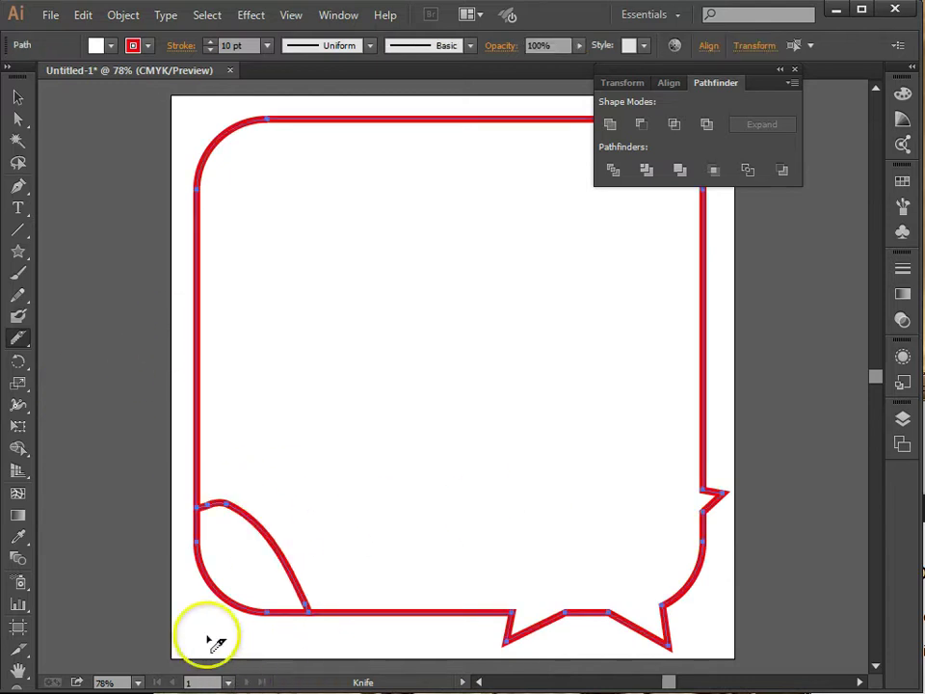
{"action": "left_click", "coordinate": [18, 97]}
{"action": "left_click", "coordinate": [213, 590]}
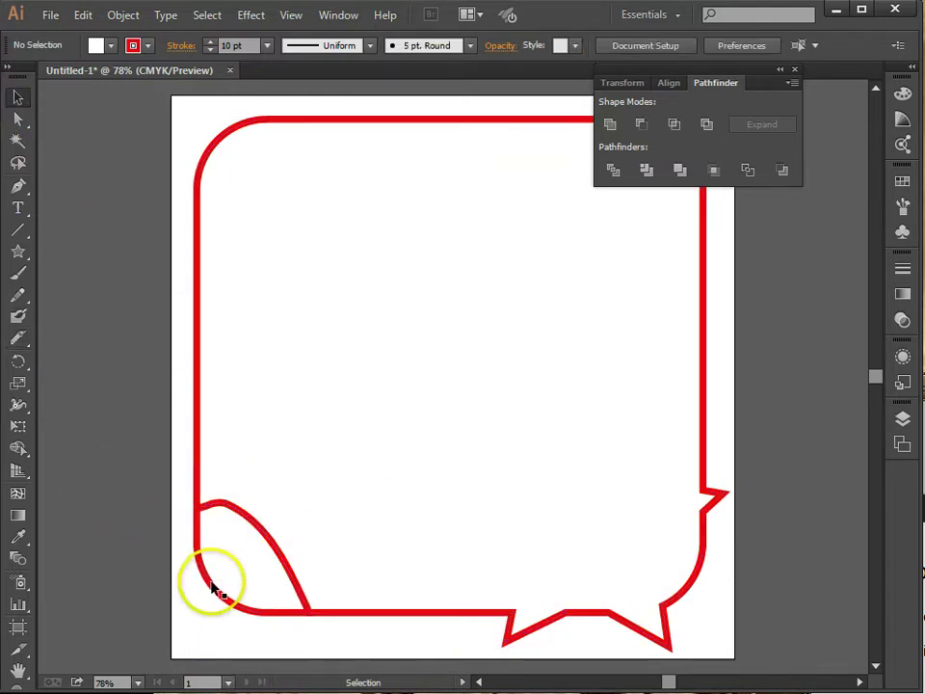
{"action": "left_click", "coordinate": [216, 593]}
{"action": "left_click_drag", "start_coordinate": [221, 600], "coordinate": [348, 474]}
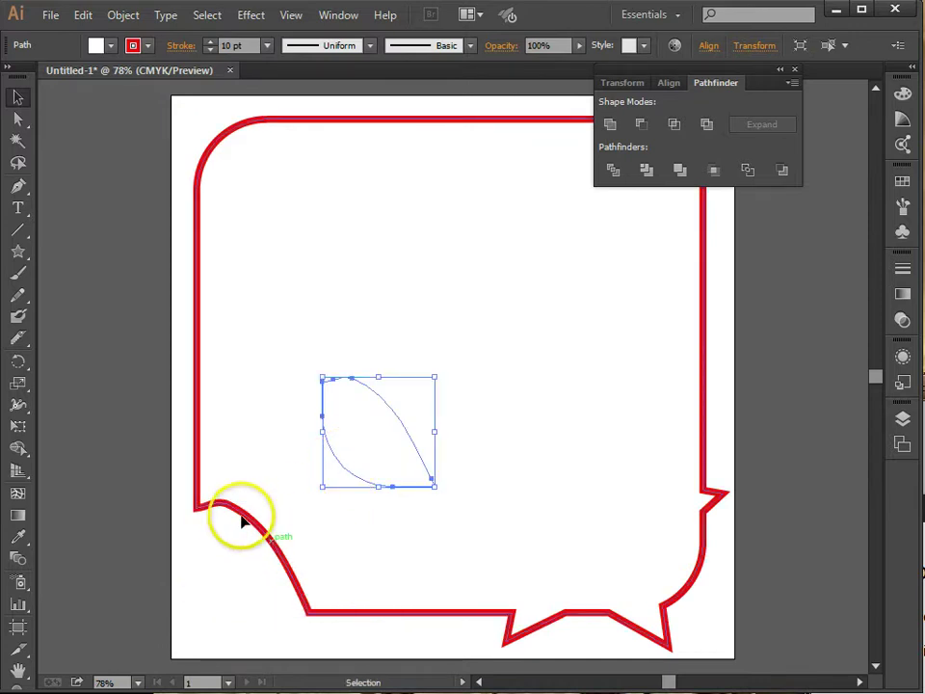
{"action": "left_click", "coordinate": [212, 504]}
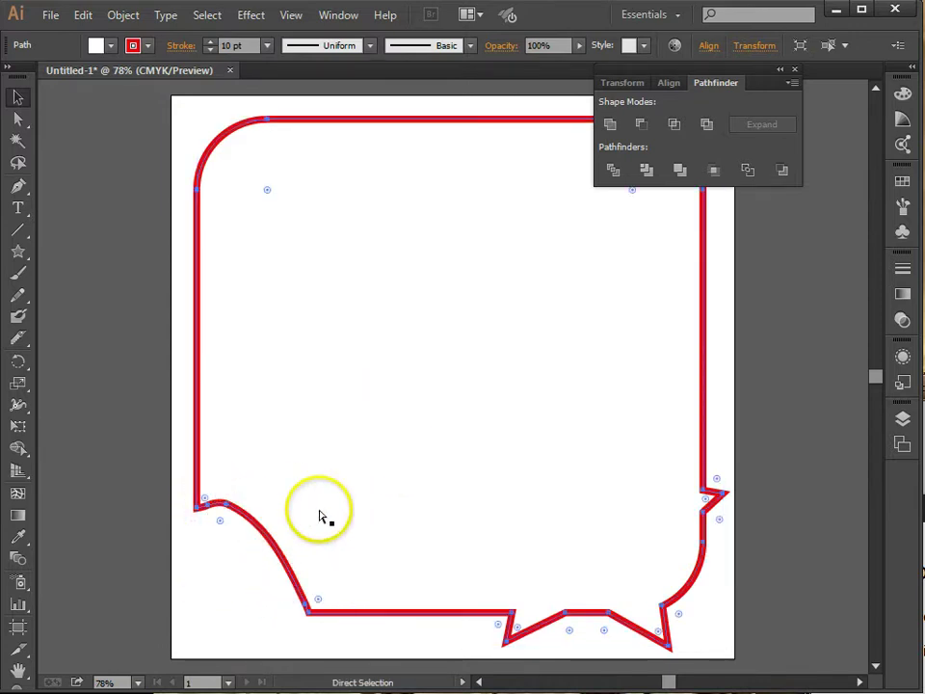
{"action": "key", "text": "ctrl+z"}
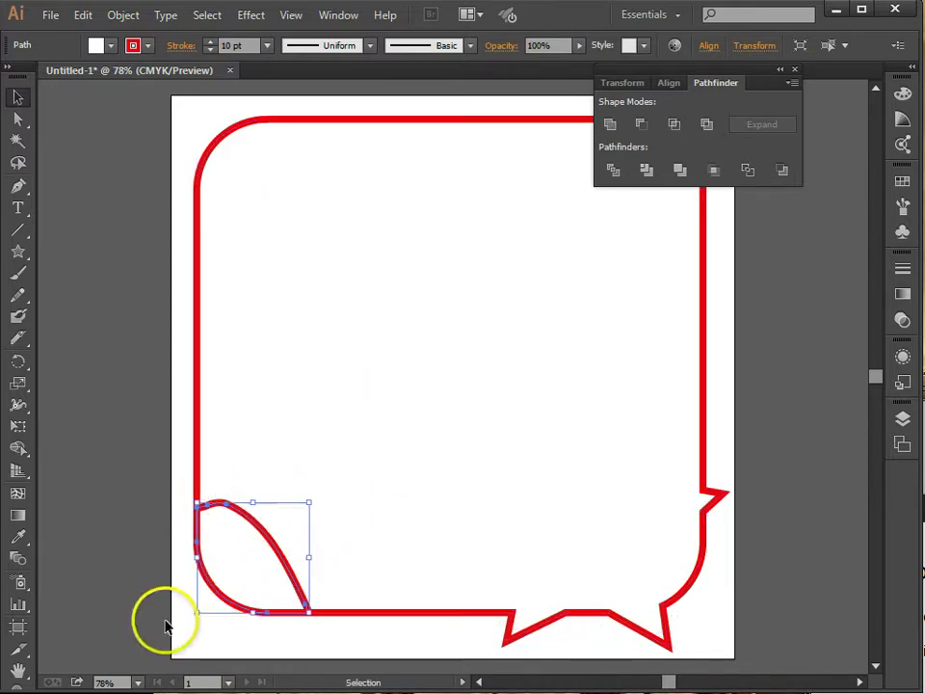
{"action": "left_click", "coordinate": [186, 540]}
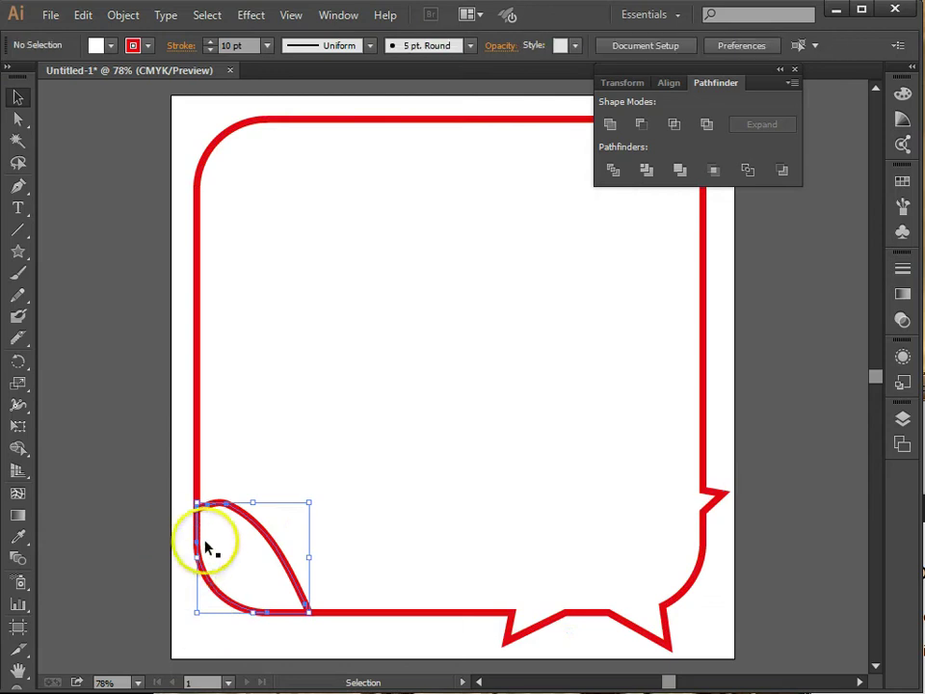
Step: Erase through the bubble's lower-left corner stroke with the Eraser tool
{"action": "left_click", "coordinate": [17, 349]}
{"action": "left_click", "coordinate": [64, 339]}
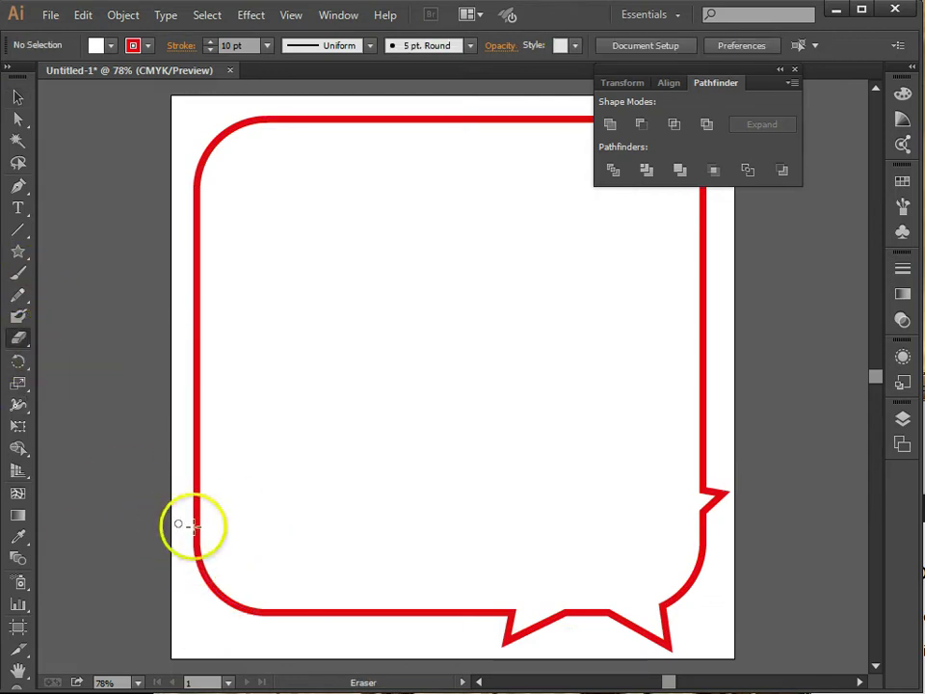
{"action": "left_click_drag", "start_coordinate": [186, 522], "coordinate": [244, 646]}
{"action": "left_click_drag", "start_coordinate": [233, 531], "coordinate": [206, 636]}
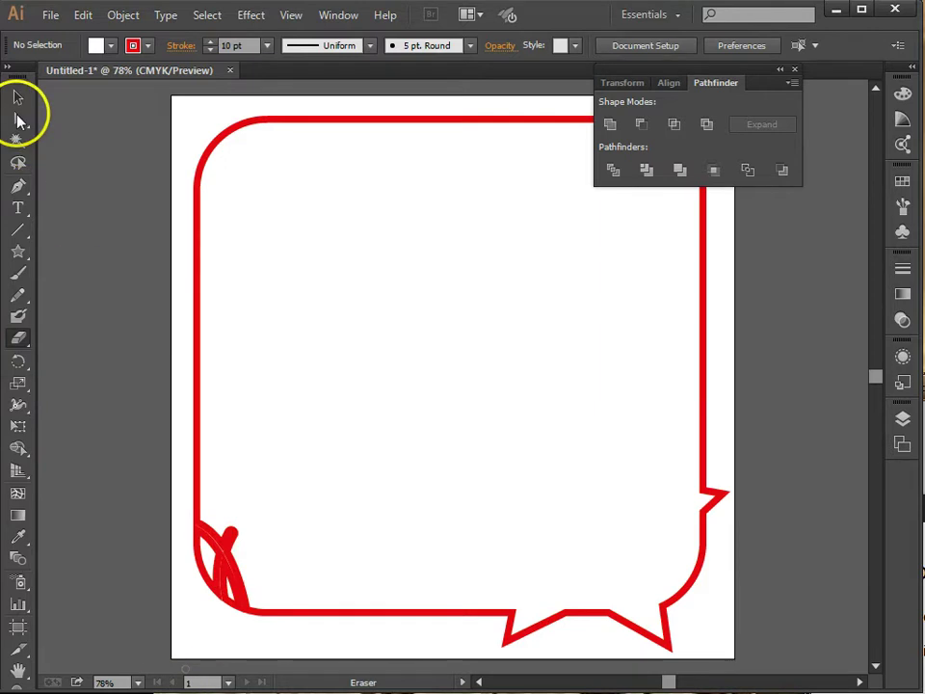
Step: Adjust the leftover stroke piece at the corner and reselect the bubble outline
{"action": "left_click", "coordinate": [16, 100]}
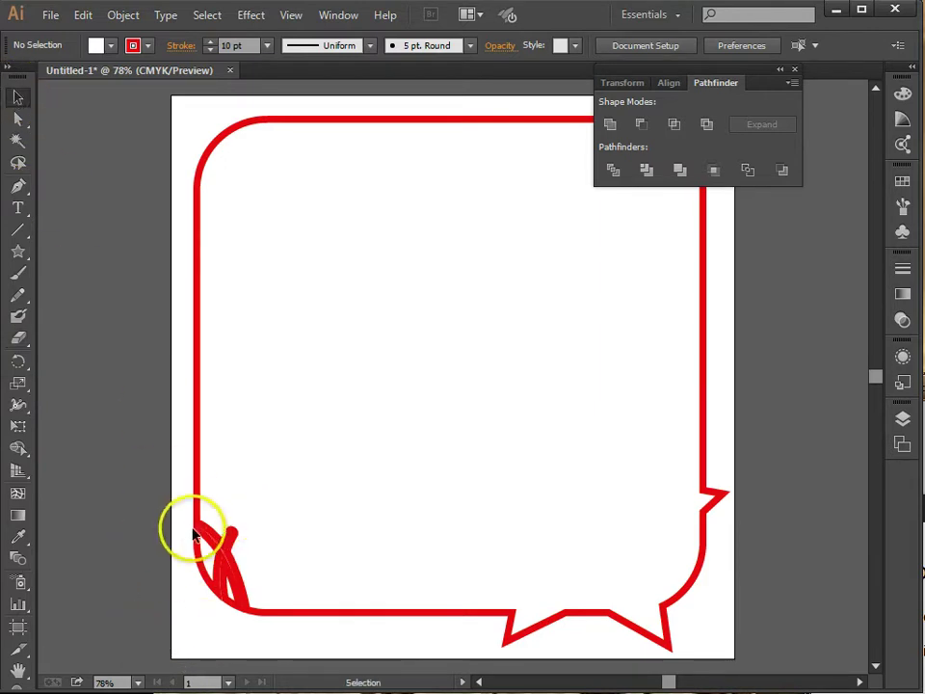
{"action": "mouse_move", "coordinate": [214, 542]}
{"action": "left_mouse_down"}
{"action": "mouse_move", "coordinate": [213, 553]}
{"action": "mouse_move", "coordinate": [200, 553]}
{"action": "mouse_move", "coordinate": [221, 583]}
{"action": "left_mouse_up"}
{"action": "left_click", "coordinate": [200, 574]}
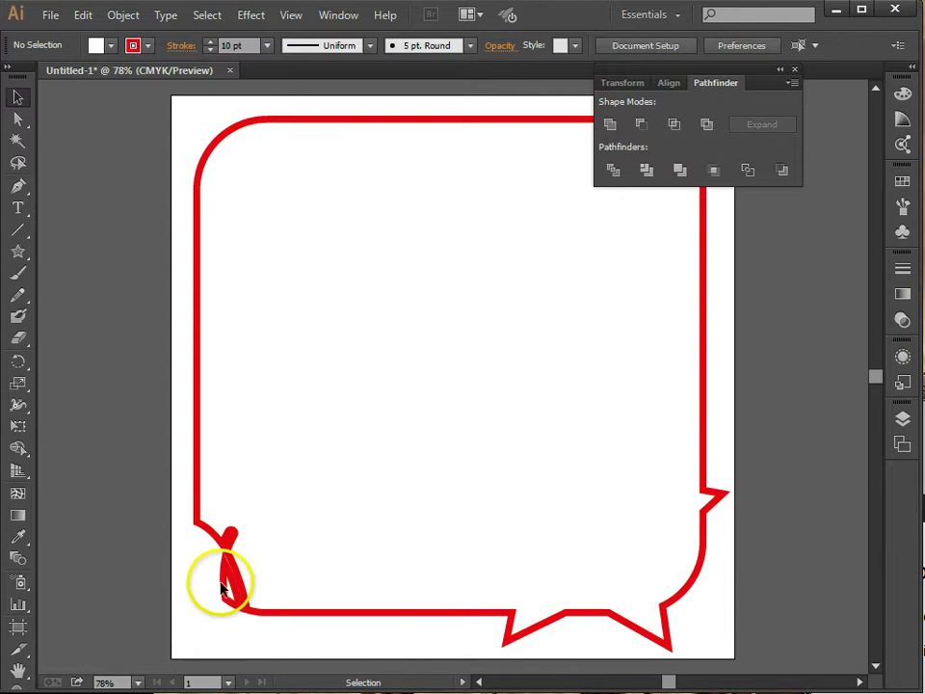
{"action": "left_click", "coordinate": [228, 593]}
{"action": "left_click", "coordinate": [241, 578]}
{"action": "left_click", "coordinate": [240, 583]}
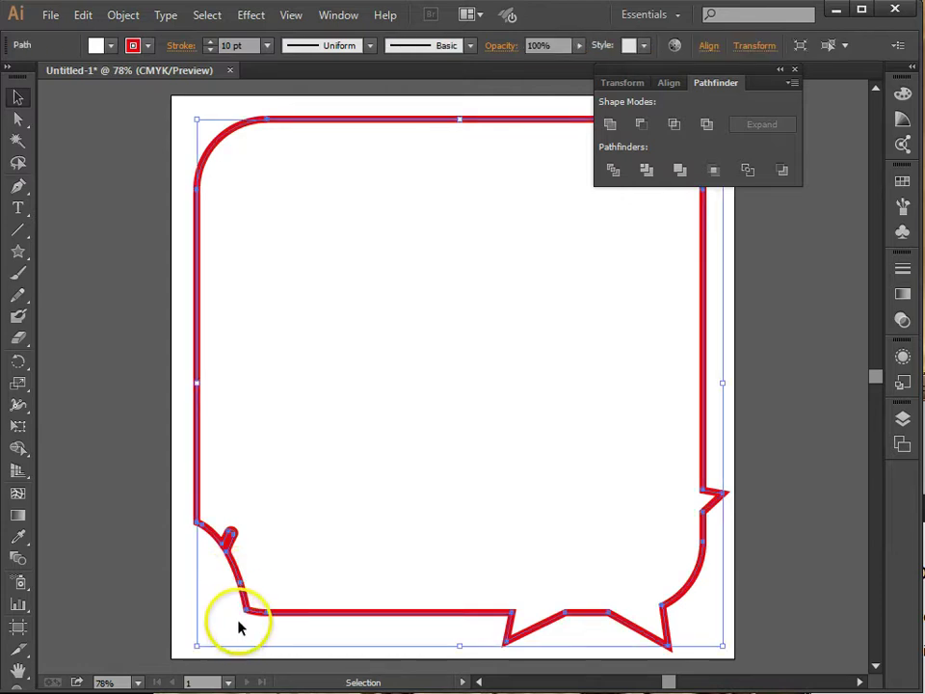
Step: Delete the corner loop and a stray anchor point, undoing an accidental bottom-edge move
{"action": "left_click", "coordinate": [17, 118]}
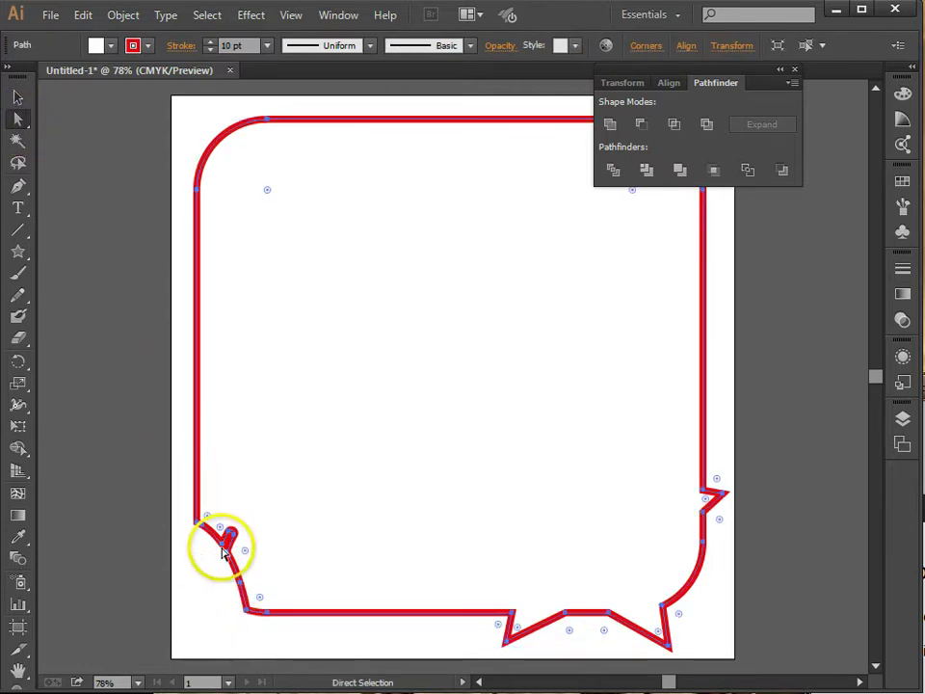
{"action": "left_click_drag", "start_coordinate": [219, 546], "coordinate": [241, 589]}
{"action": "key", "text": "Delete"}
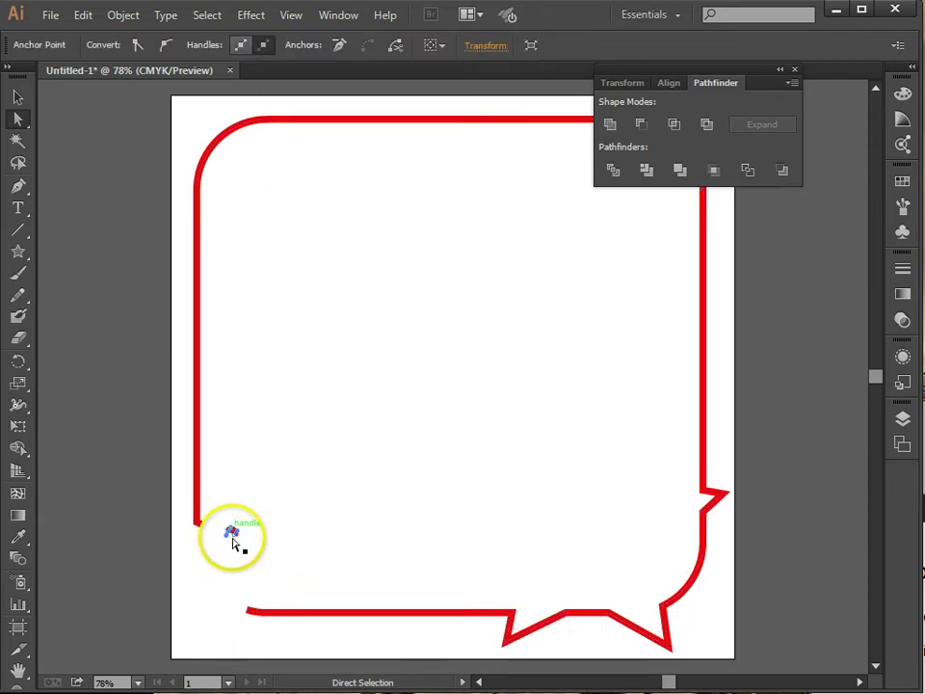
{"action": "left_click_drag", "start_coordinate": [232, 537], "coordinate": [235, 538]}
{"action": "key", "text": "Delete"}
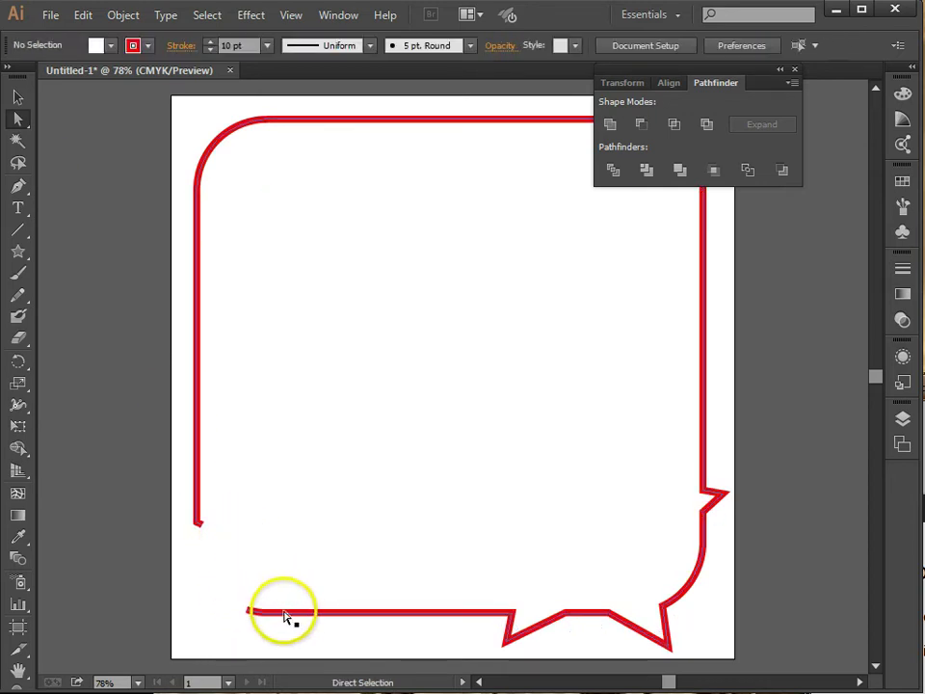
{"action": "left_click", "coordinate": [292, 614]}
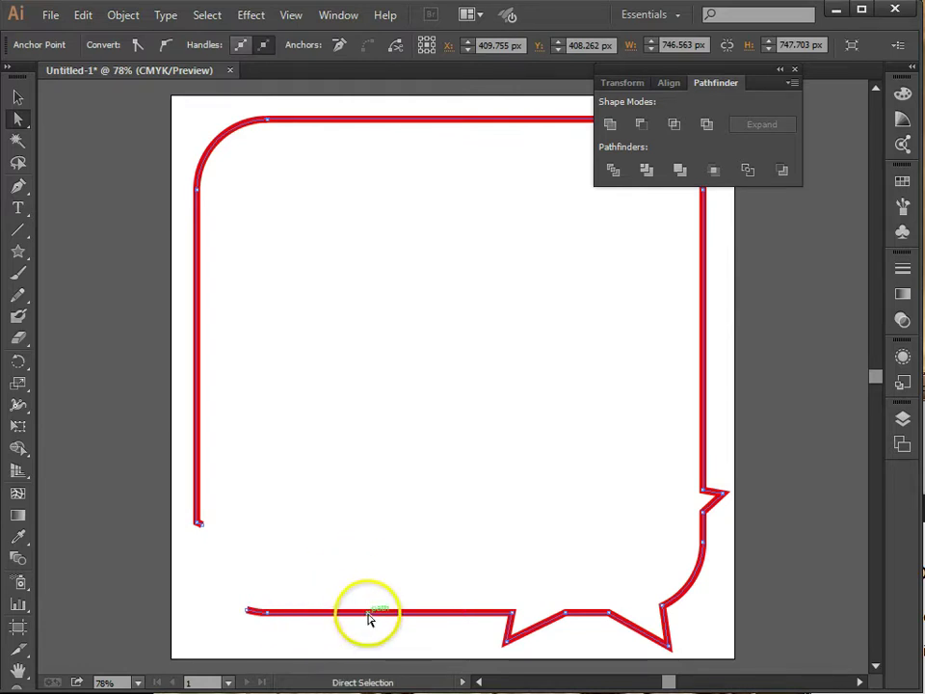
{"action": "left_click_drag", "start_coordinate": [369, 618], "coordinate": [363, 562]}
{"action": "key", "text": "ctrl+z"}
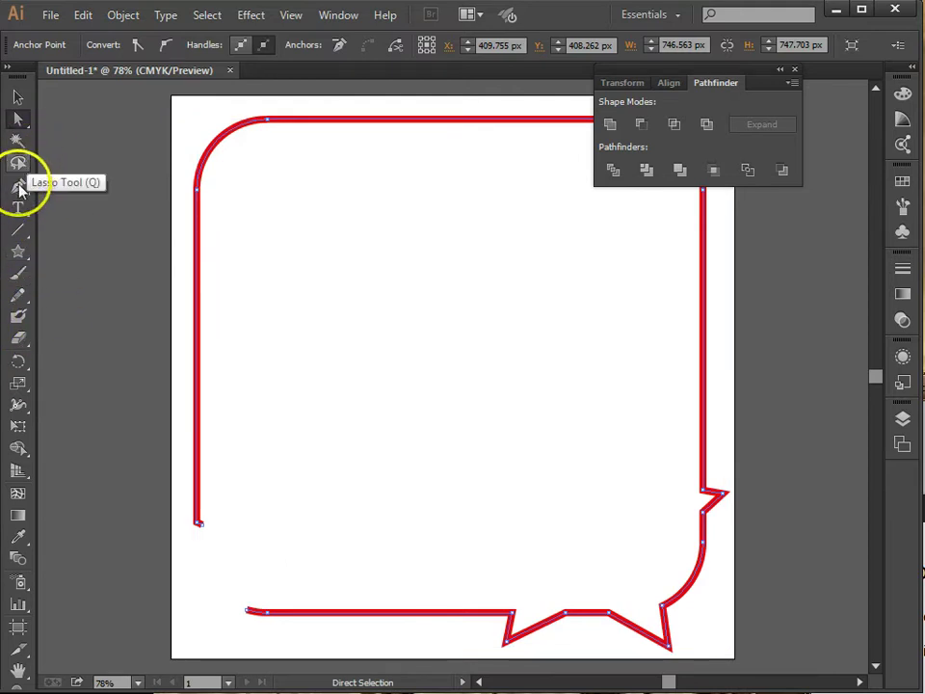
Step: Find the Spiral tool under the Line Segment flyout and drag a spiral over the bubble's upper-left area
{"action": "left_click", "coordinate": [24, 319]}
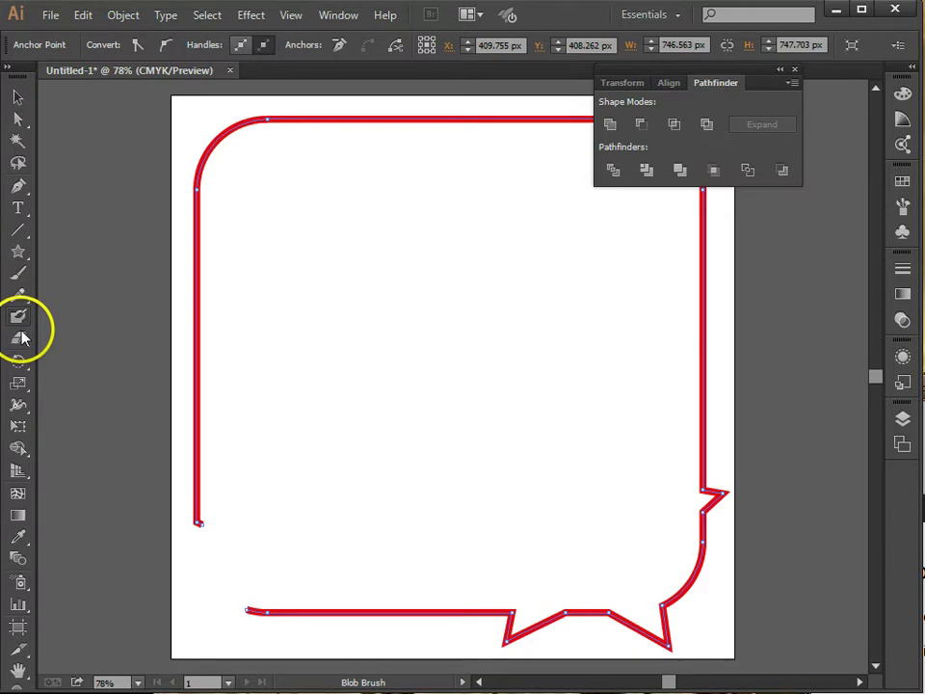
{"action": "left_click", "coordinate": [19, 337]}
{"action": "left_click", "coordinate": [19, 273]}
{"action": "left_click", "coordinate": [19, 296]}
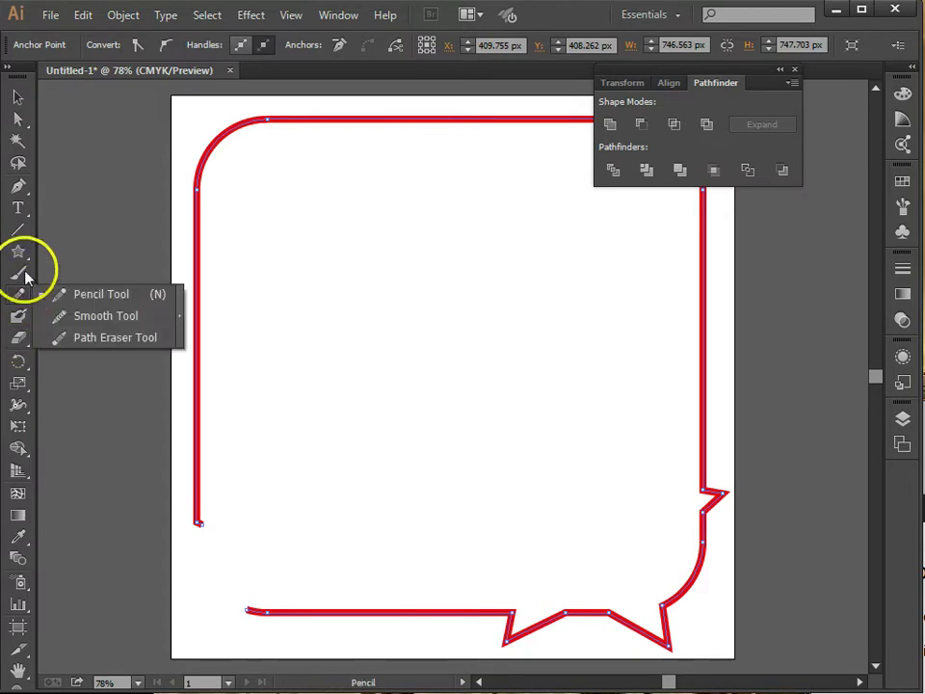
{"action": "left_click", "coordinate": [19, 184]}
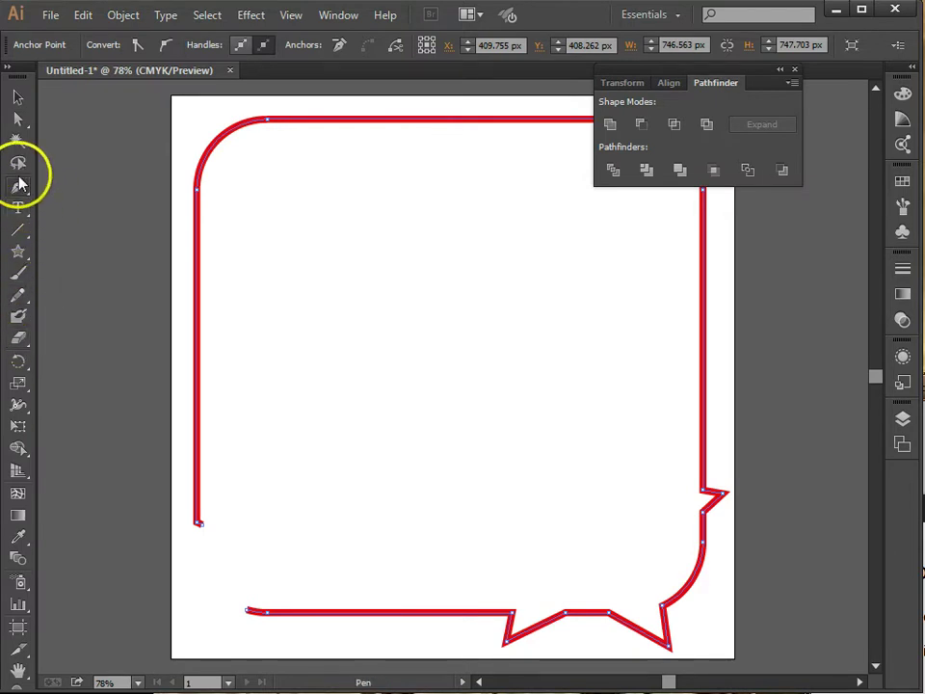
{"action": "left_click", "coordinate": [25, 251]}
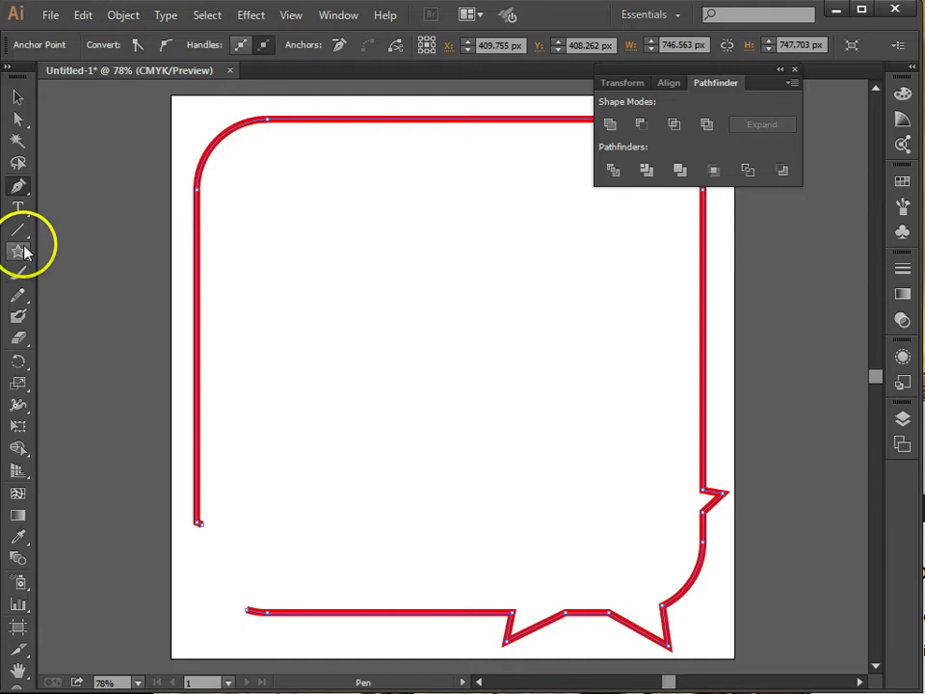
{"action": "left_click", "coordinate": [21, 252]}
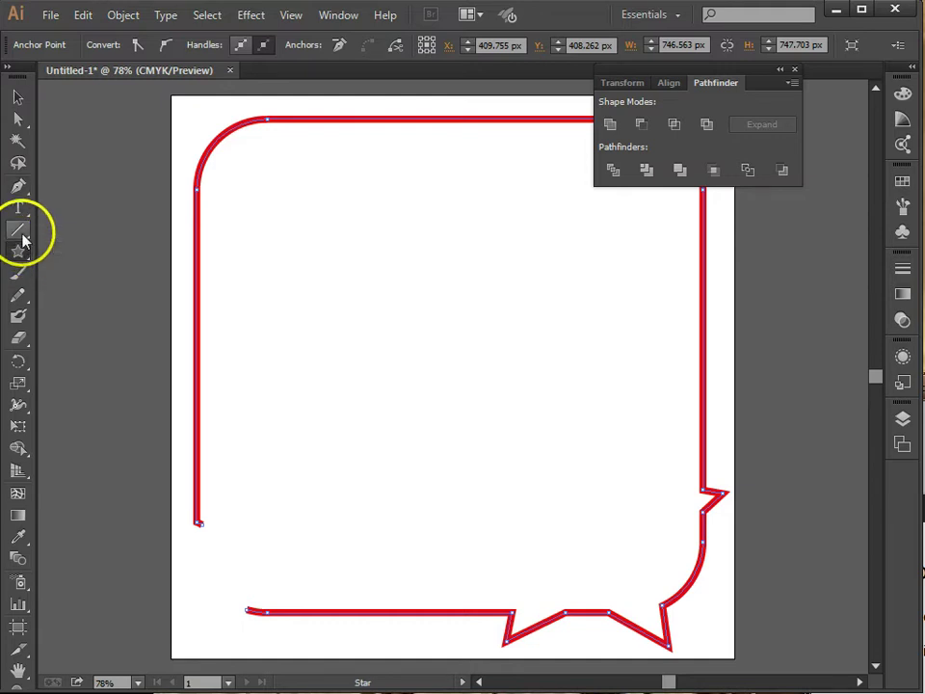
{"action": "left_click", "coordinate": [22, 233]}
{"action": "left_click", "coordinate": [21, 233]}
{"action": "left_click", "coordinate": [81, 271]}
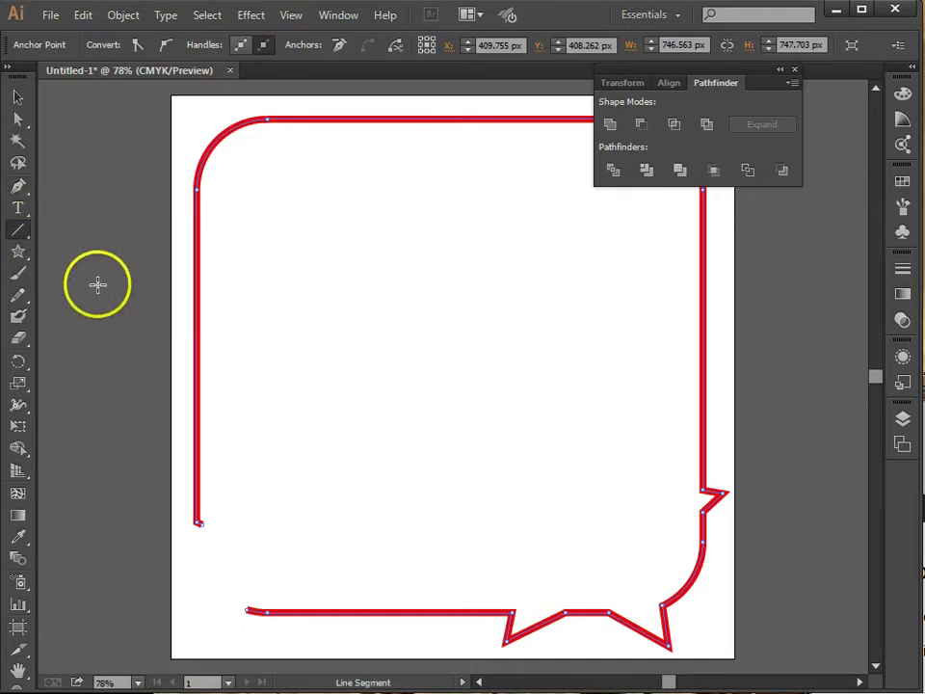
{"action": "left_click_drag", "start_coordinate": [241, 279], "coordinate": [459, 399]}
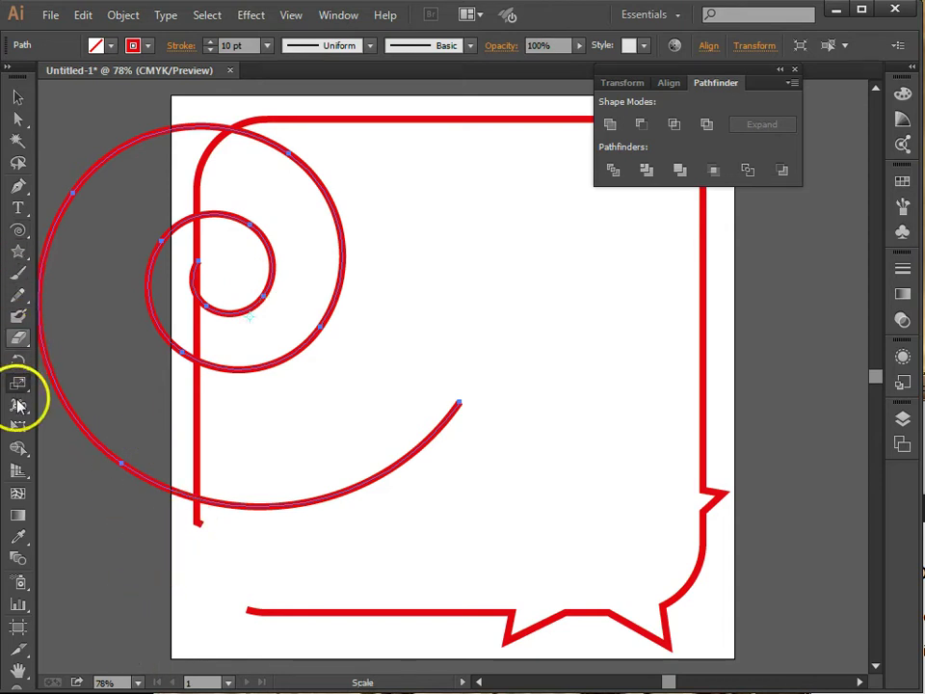
Step: Shear the red spiral with the Shear Tool into a flattened, slanted horizontal coil
{"action": "left_click", "coordinate": [18, 383]}
{"action": "left_click", "coordinate": [21, 385]}
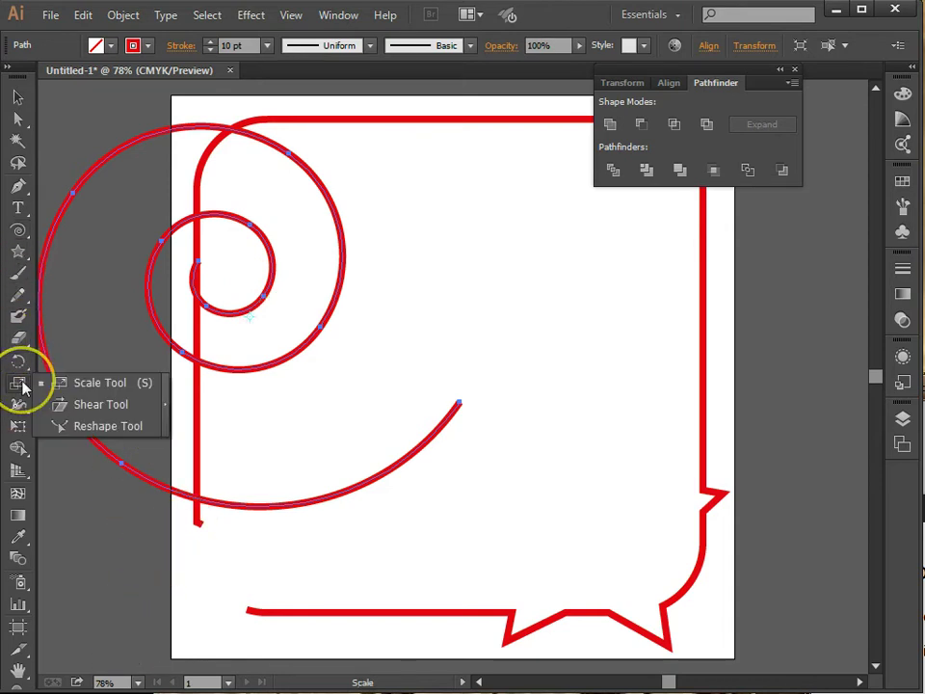
{"action": "left_click", "coordinate": [83, 404]}
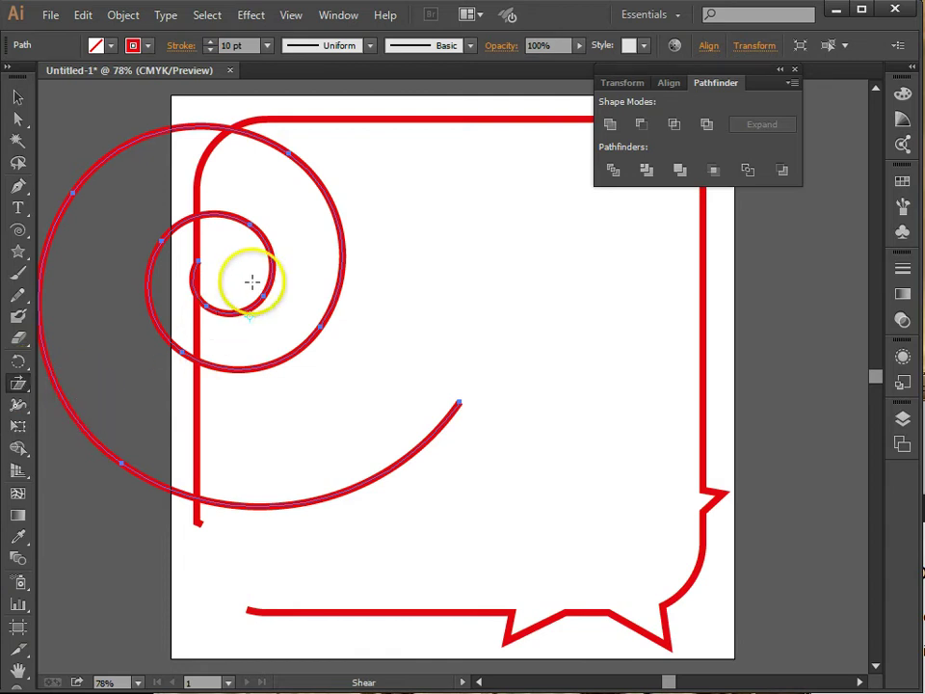
{"action": "left_click_drag", "start_coordinate": [264, 260], "coordinate": [352, 314]}
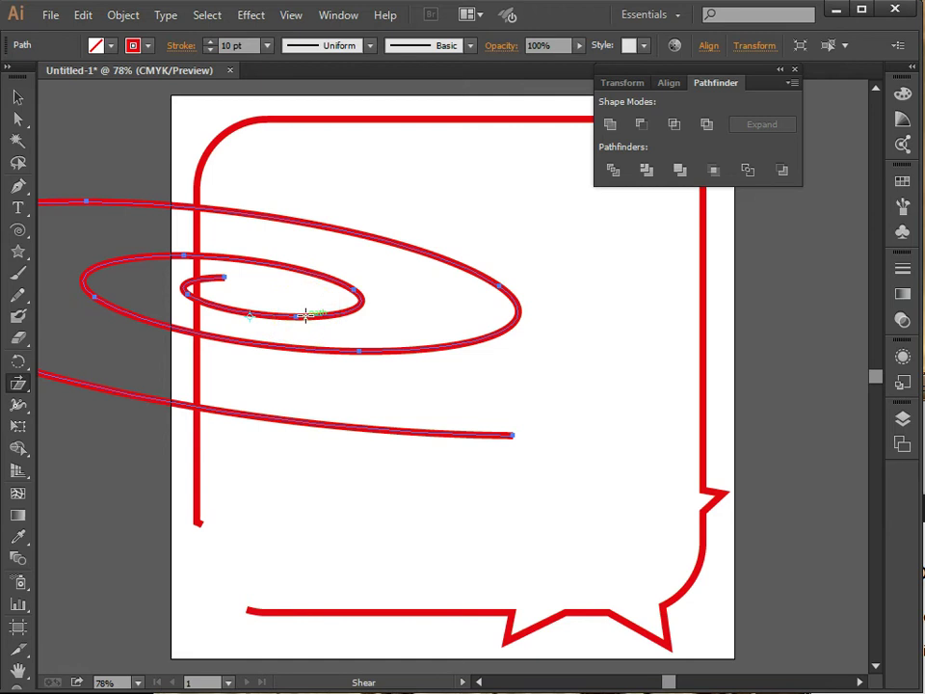
{"action": "left_click_drag", "start_coordinate": [263, 456], "coordinate": [277, 446]}
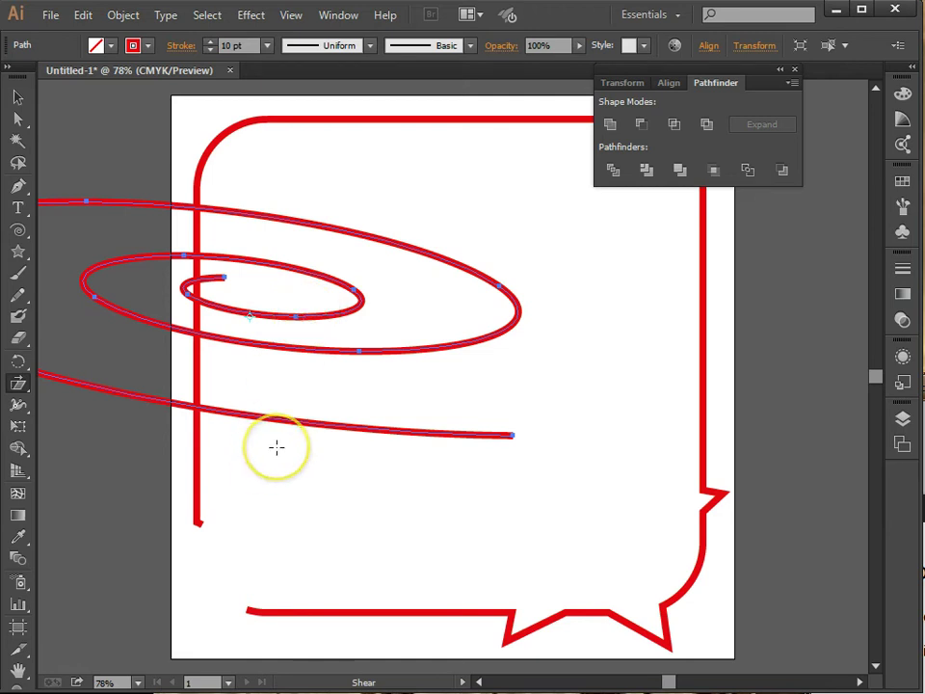